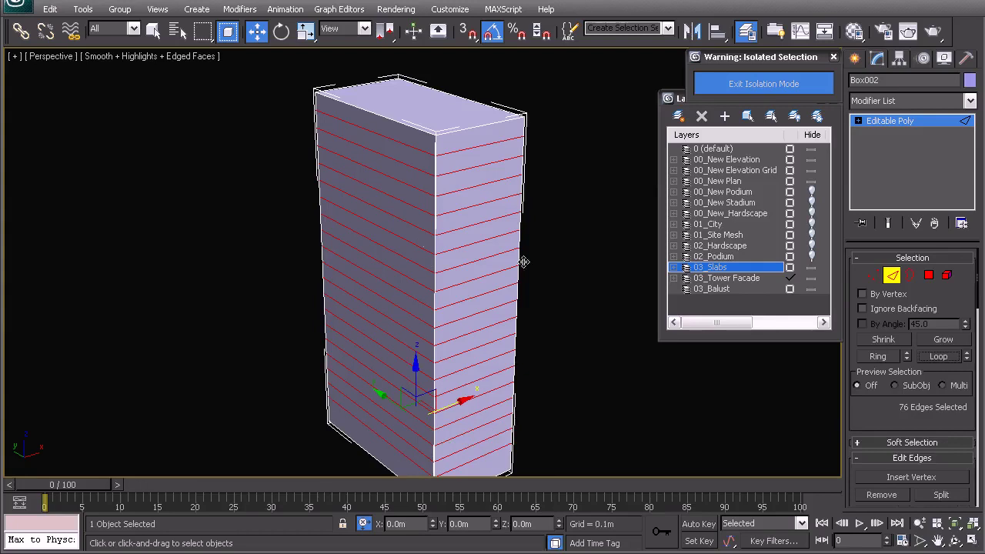
Make 03_Slabs the current layer and create a linear shape from the selected horizontal edges of the tower box.
{"action": "scroll", "coordinate": [903, 395], "scroll_direction": "down", "scroll_amount": 5}
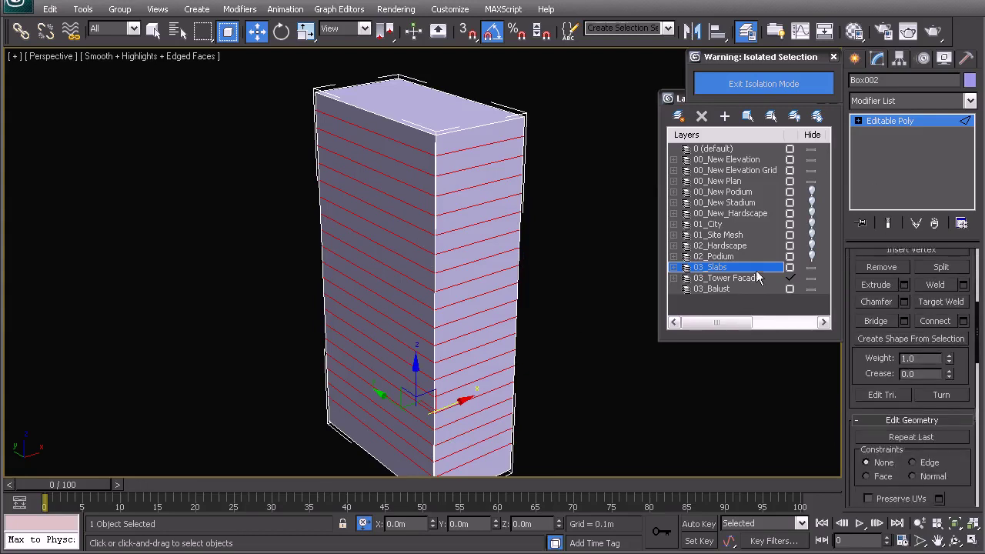
{"action": "left_click", "coordinate": [790, 266]}
{"action": "scroll", "coordinate": [911, 354], "scroll_direction": "down", "scroll_amount": 3}
{"action": "left_click", "coordinate": [922, 308]}
{"action": "left_click", "coordinate": [517, 273]}
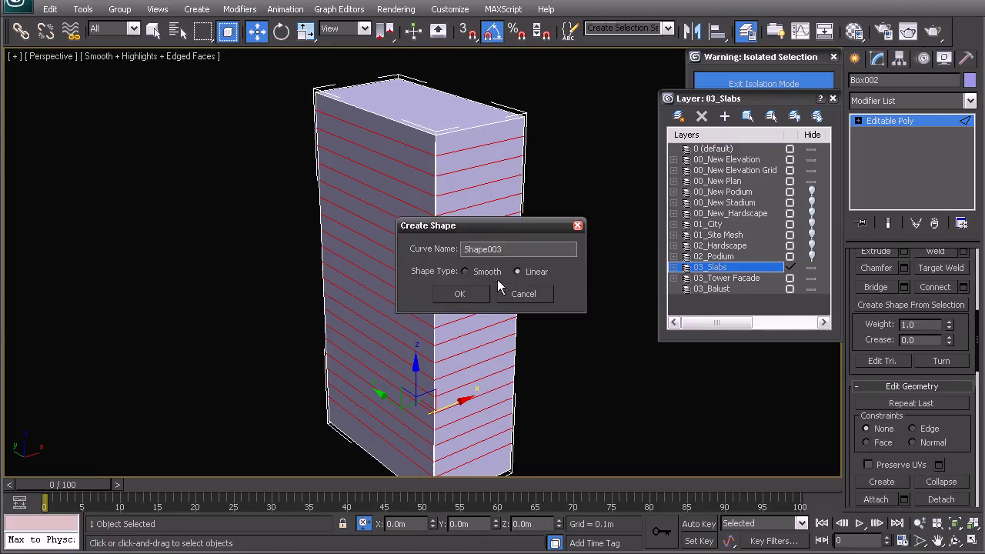
{"action": "left_click", "coordinate": [461, 295]}
Leave edge editing on the tower box and select the new floor-line shape.
{"action": "right_click", "coordinate": [466, 292]}
{"action": "left_click", "coordinate": [443, 273]}
{"action": "left_click", "coordinate": [553, 228]}
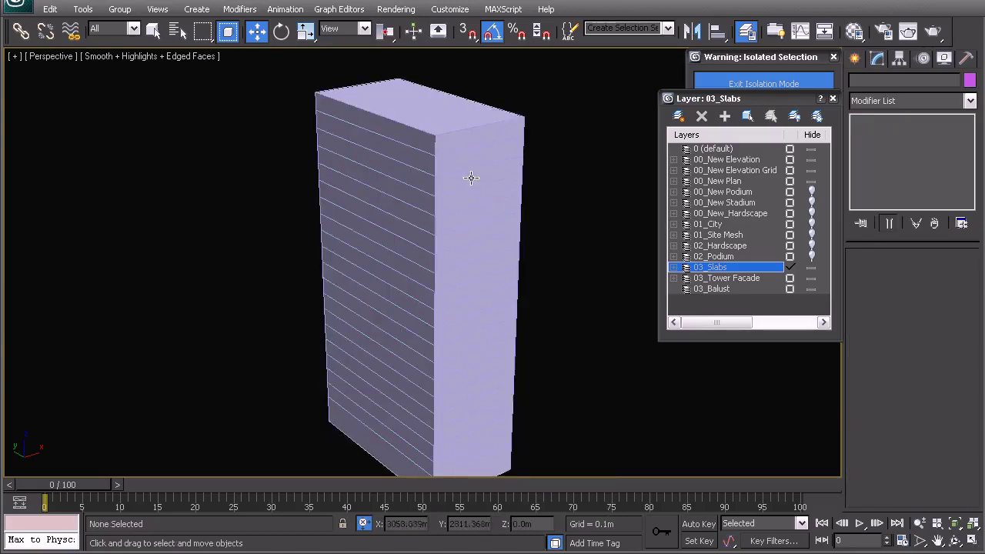
{"action": "left_click", "coordinate": [471, 169]}
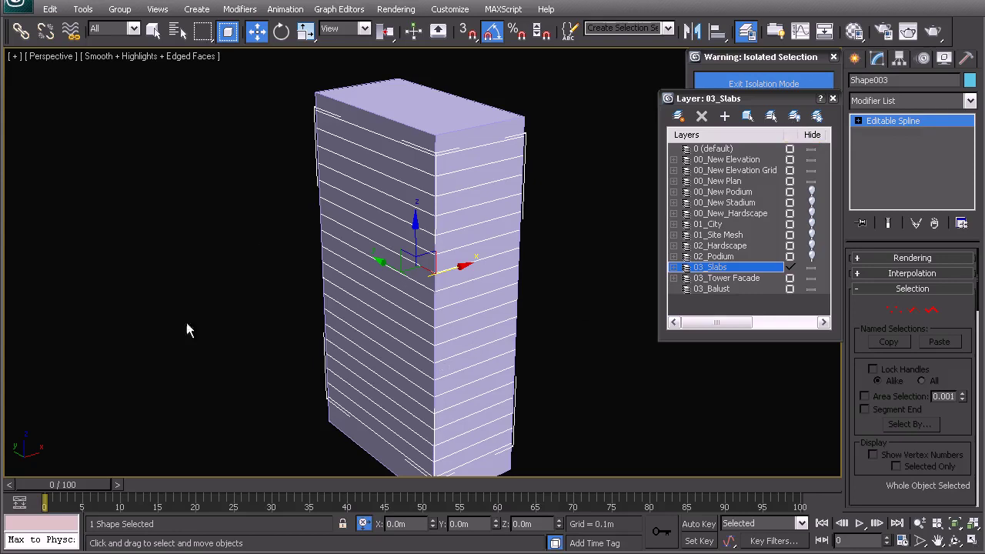
Select all splines of the floor-line shape at spline level and open the Outline value for editing.
{"action": "left_click", "coordinate": [930, 310]}
{"action": "left_click", "coordinate": [458, 147]}
{"action": "key", "text": "ctrl+a"}
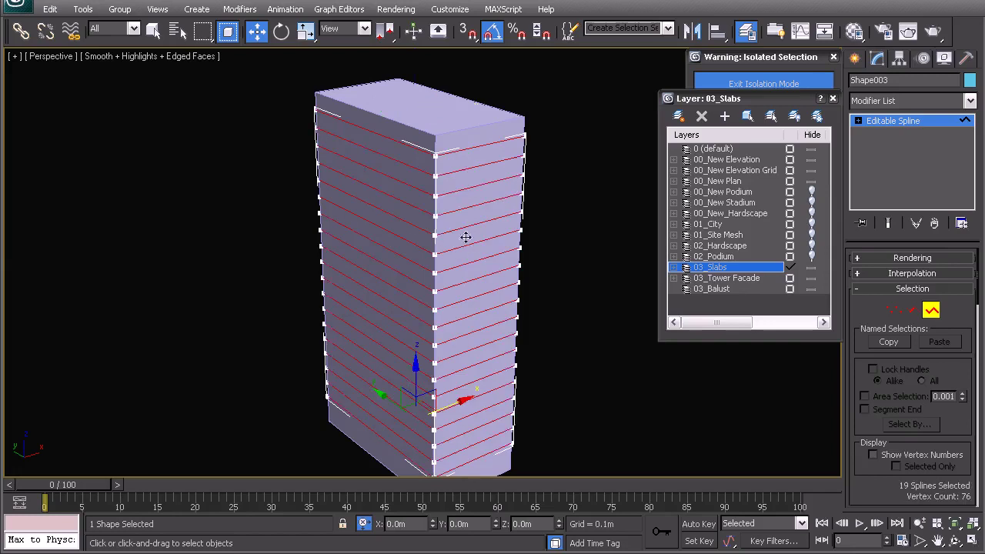
{"action": "scroll", "coordinate": [466, 257], "scroll_direction": "up", "scroll_amount": 4}
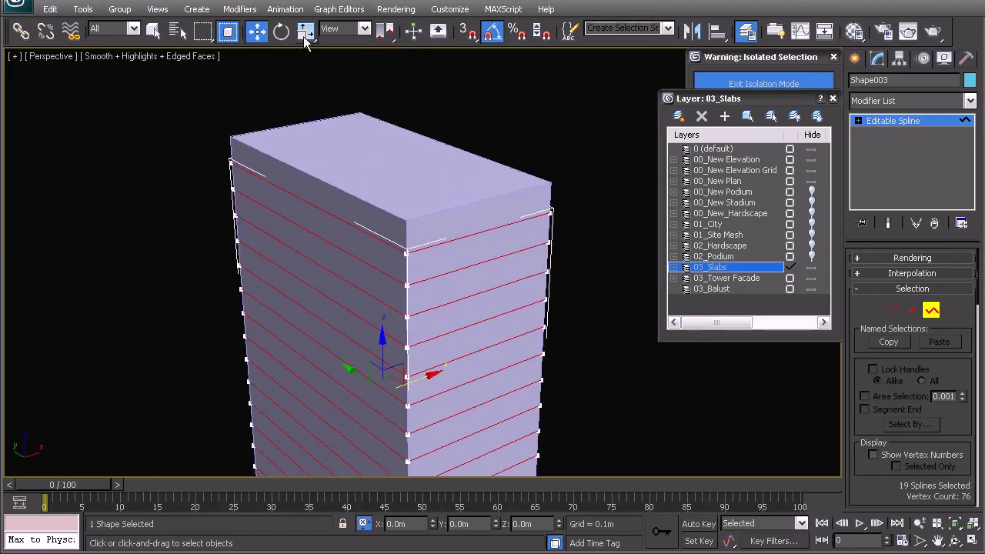
{"action": "left_click_drag", "start_coordinate": [977, 277], "coordinate": [977, 279]}
{"action": "scroll", "coordinate": [980, 283], "scroll_direction": "down", "scroll_amount": 10}
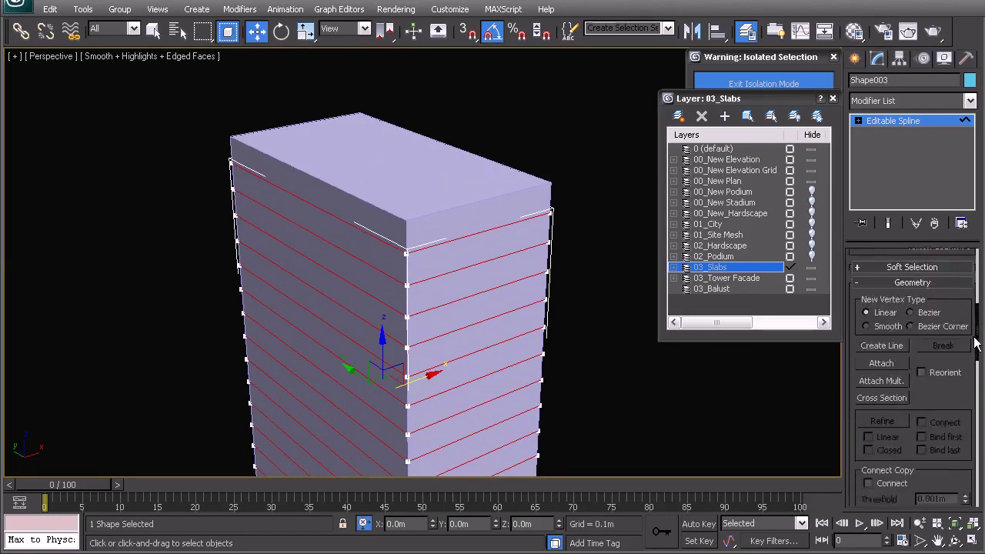
{"action": "left_click_drag", "start_coordinate": [945, 389], "coordinate": [919, 371]}
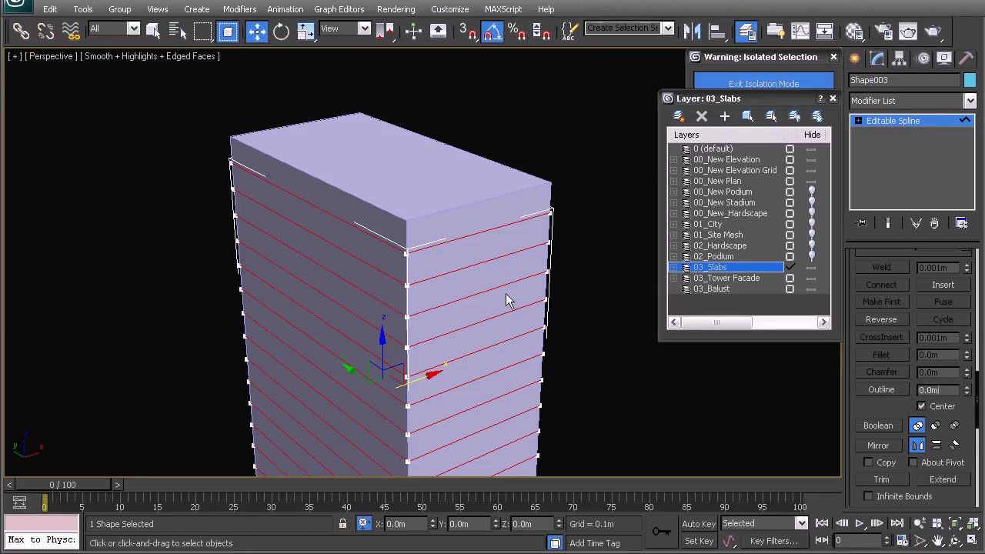
Leave spline editing and hide the tower box so that only the floor-line shape is displayed.
{"action": "middle_click_drag", "start_coordinate": [472, 314], "coordinate": [466, 292]}
{"action": "right_click", "coordinate": [464, 291]}
{"action": "left_click", "coordinate": [494, 173]}
{"action": "middle_click_drag", "start_coordinate": [431, 275], "coordinate": [425, 240]}
{"action": "right_click", "coordinate": [424, 240]}
{"action": "left_click", "coordinate": [447, 128]}
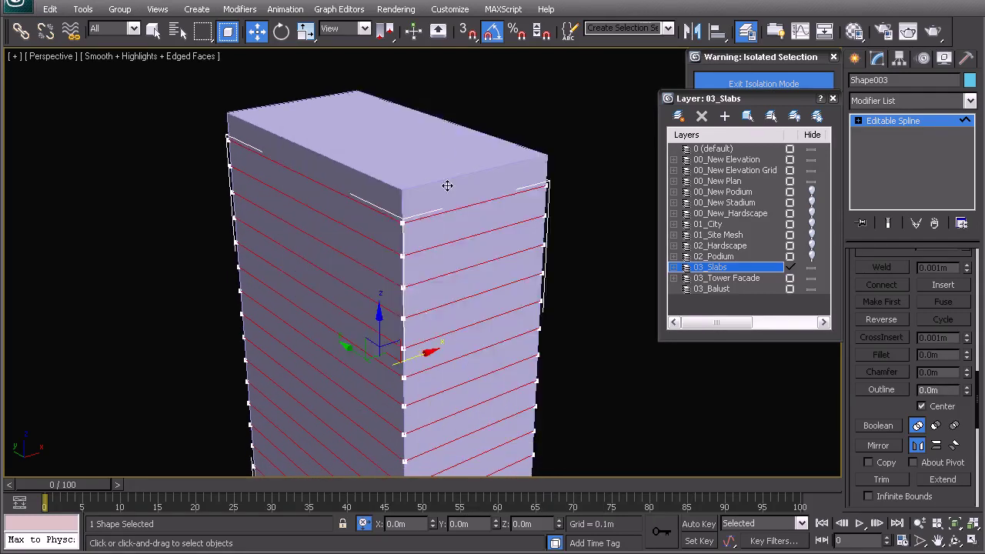
{"action": "right_click", "coordinate": [442, 178]}
{"action": "left_click", "coordinate": [418, 160]}
{"action": "right_click", "coordinate": [434, 227]}
{"action": "left_click", "coordinate": [451, 113]}
{"action": "middle_click_drag", "start_coordinate": [458, 201], "coordinate": [457, 217], "text": "alt"}
{"action": "middle_click_drag", "start_coordinate": [509, 164], "coordinate": [493, 194]}
Apply an Extrude modifier to the floor-line shape with an amount of -0.25 m.
{"action": "left_click", "coordinate": [903, 100]}
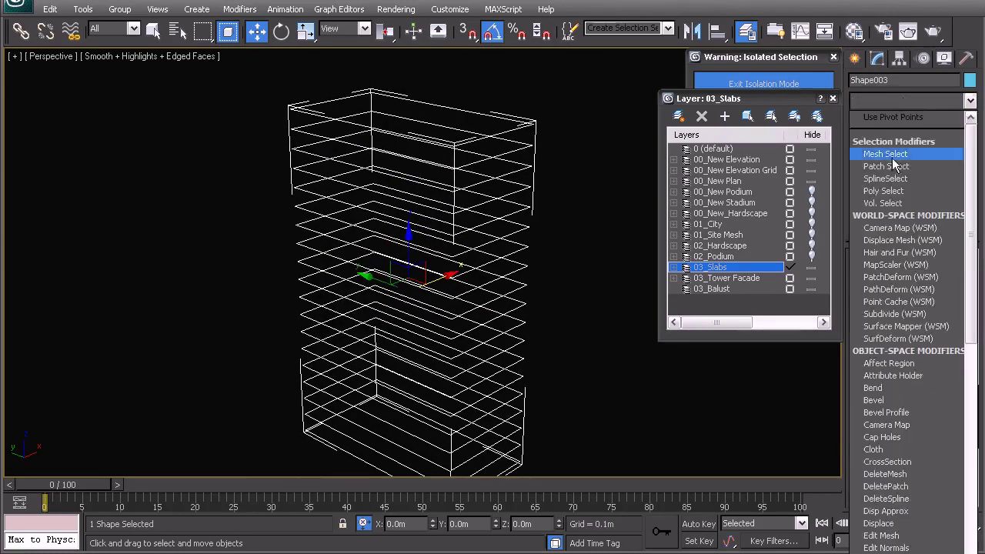
{"action": "type", "text": "ex"}
{"action": "key", "text": "Return"}
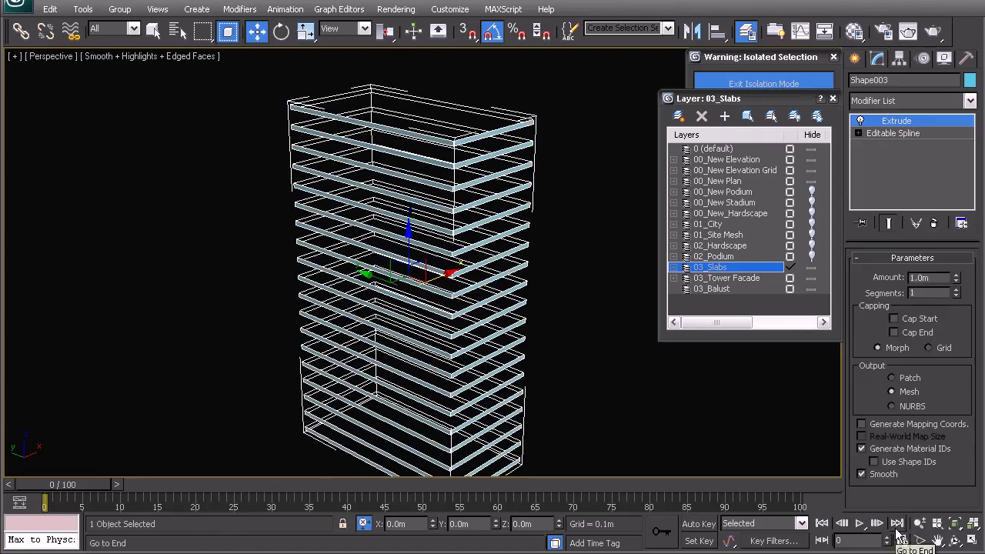
{"action": "left_click_drag", "start_coordinate": [933, 279], "coordinate": [876, 274]}
{"action": "type", "text": "-.25"}
{"action": "key", "text": "Return"}
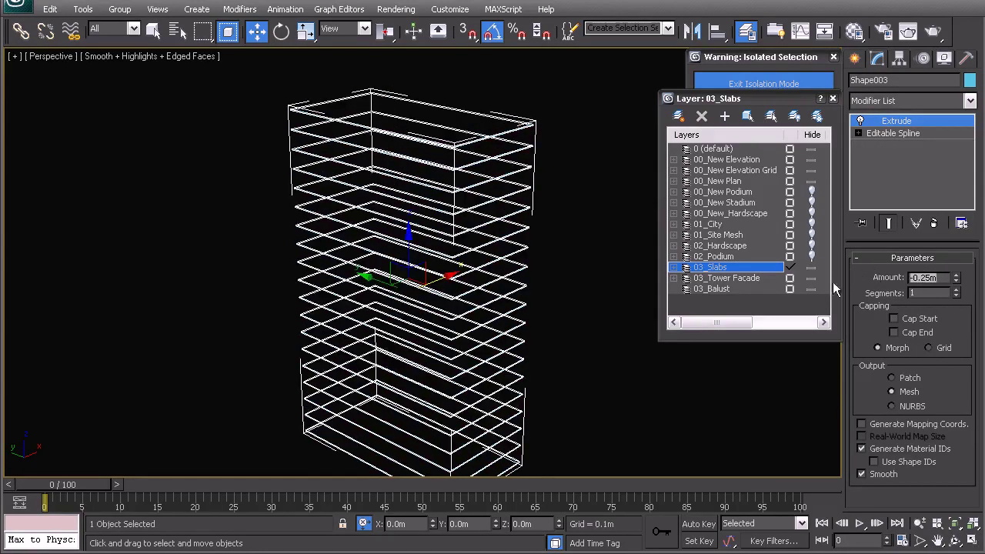
Cap the start and end of the extruded shape to form solid slabs, shown in shaded view.
{"action": "key", "text": "F3"}
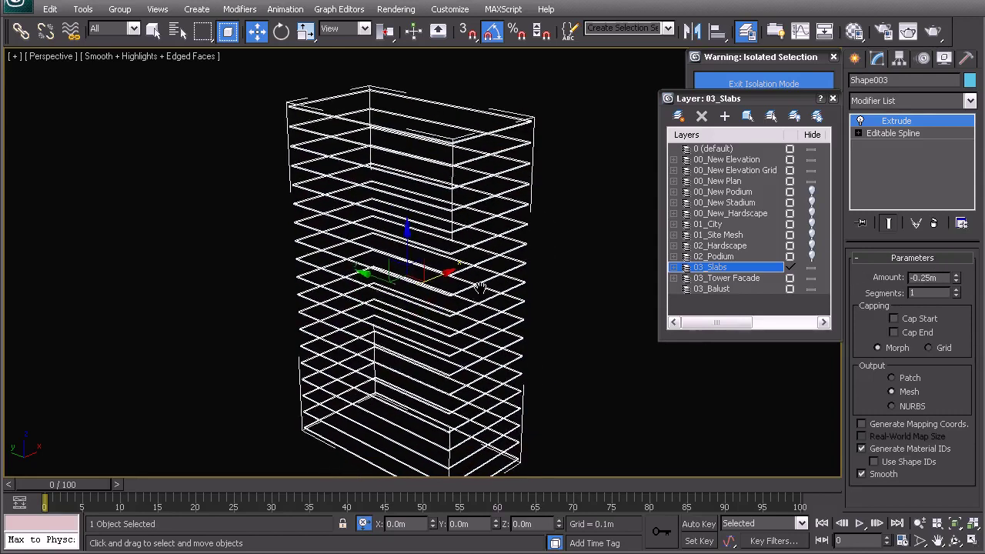
{"action": "mouse_move", "coordinate": [412, 331]}
{"action": "middle_mouse_down", "text": "alt"}
{"action": "mouse_move", "coordinate": [406, 306]}
{"action": "mouse_move", "coordinate": [530, 292]}
{"action": "mouse_move", "coordinate": [493, 326]}
{"action": "mouse_move", "coordinate": [492, 317]}
{"action": "middle_mouse_up", "text": "alt"}
{"action": "key", "text": "F3"}
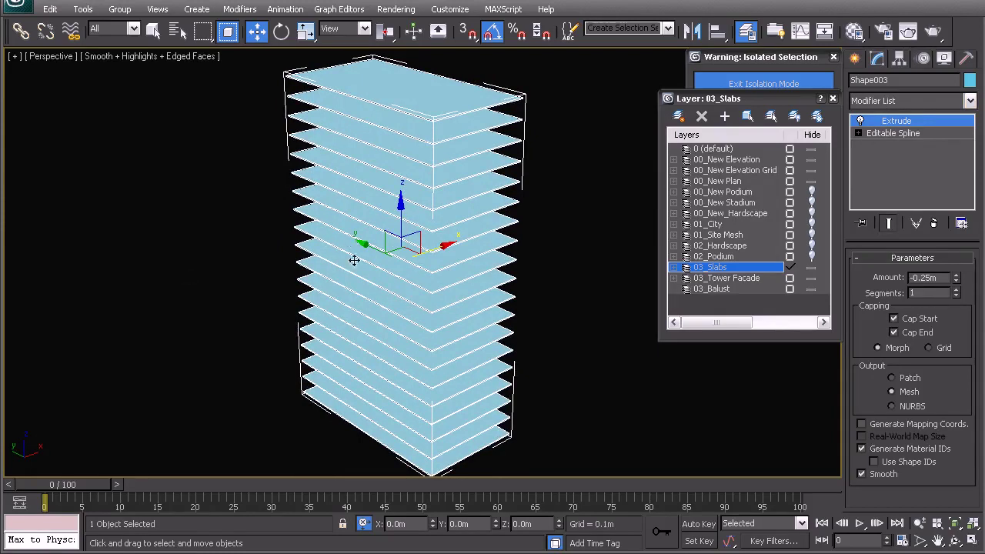
{"action": "middle_click_drag", "start_coordinate": [439, 188], "coordinate": [446, 261], "text": "alt"}
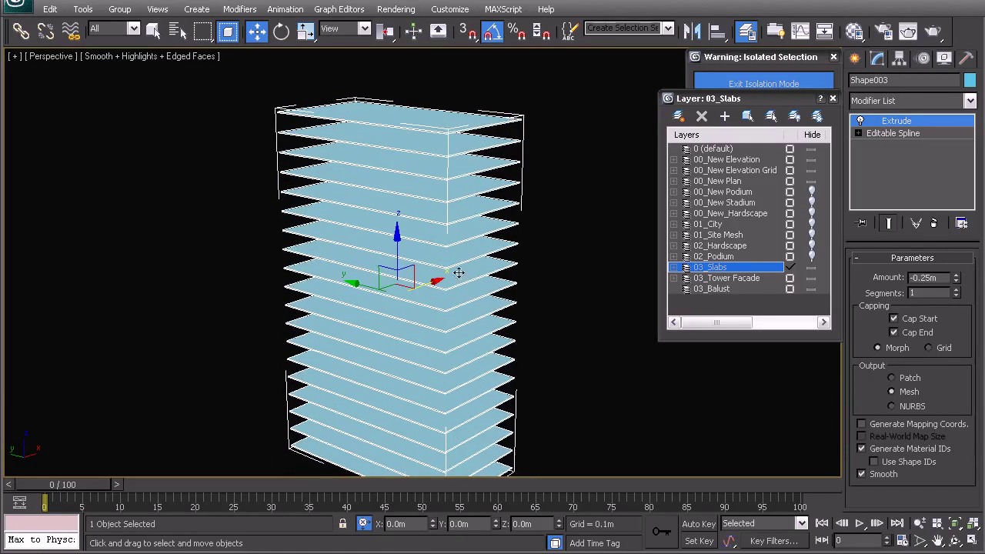
{"action": "middle_click_drag", "start_coordinate": [481, 216], "coordinate": [450, 222]}
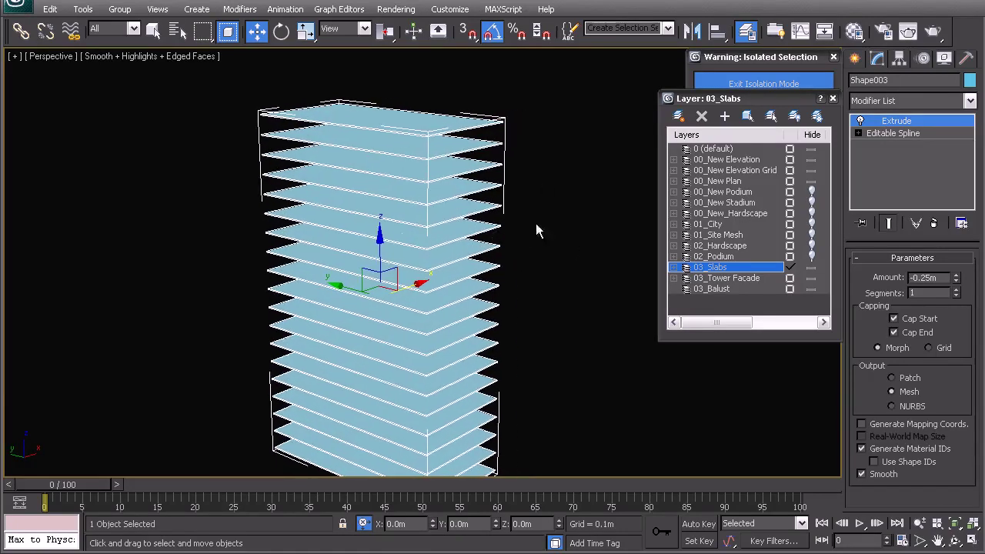
Clone the slabs in place as a copy named Shape004 and remove the Extrude modifier from it.
{"action": "left_click", "coordinate": [399, 254], "text": "shift"}
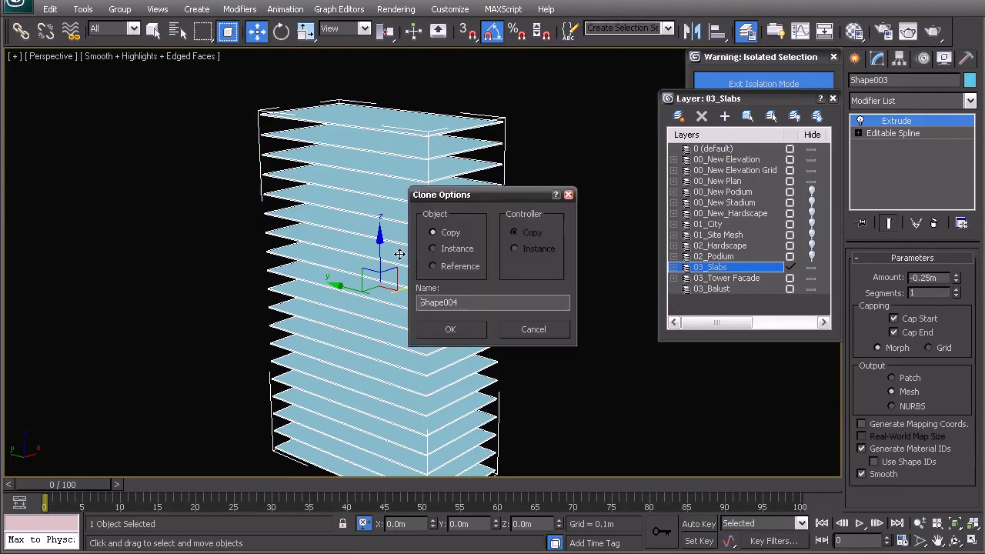
{"action": "left_click", "coordinate": [461, 329]}
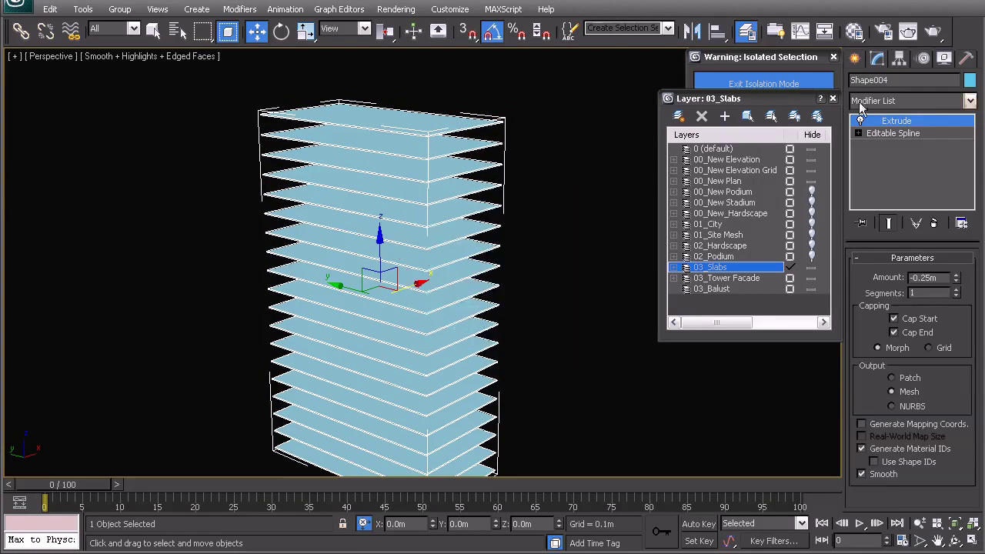
{"action": "right_click", "coordinate": [885, 124]}
{"action": "left_click", "coordinate": [868, 137]}
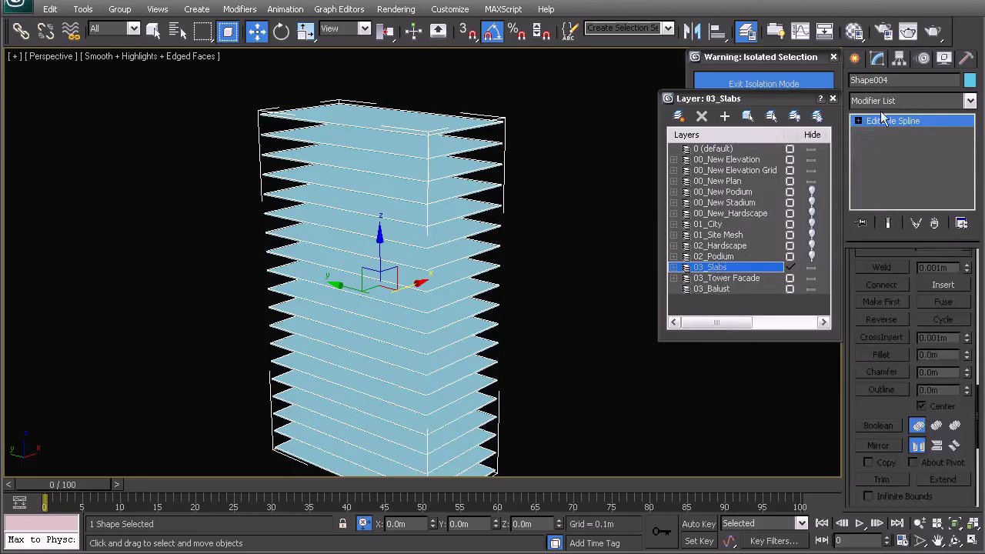
Apply a Sweep modifier to the copied shape with a rectangular section 0.06 m wide.
{"action": "left_click", "coordinate": [887, 99]}
{"action": "scroll", "coordinate": [874, 436], "scroll_direction": "down", "scroll_amount": 15}
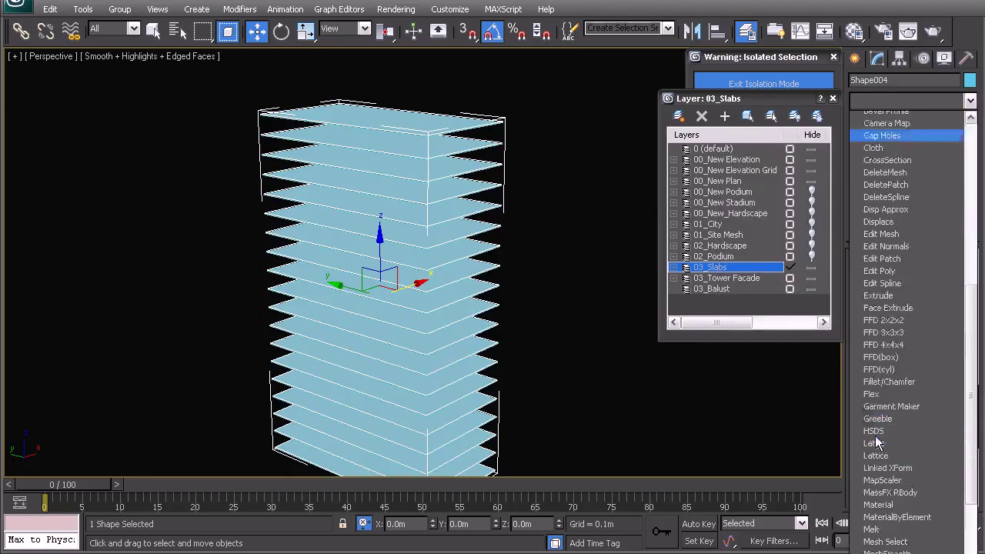
{"action": "left_click", "coordinate": [875, 436]}
{"action": "scroll", "coordinate": [448, 312], "scroll_direction": "up", "scroll_amount": 6}
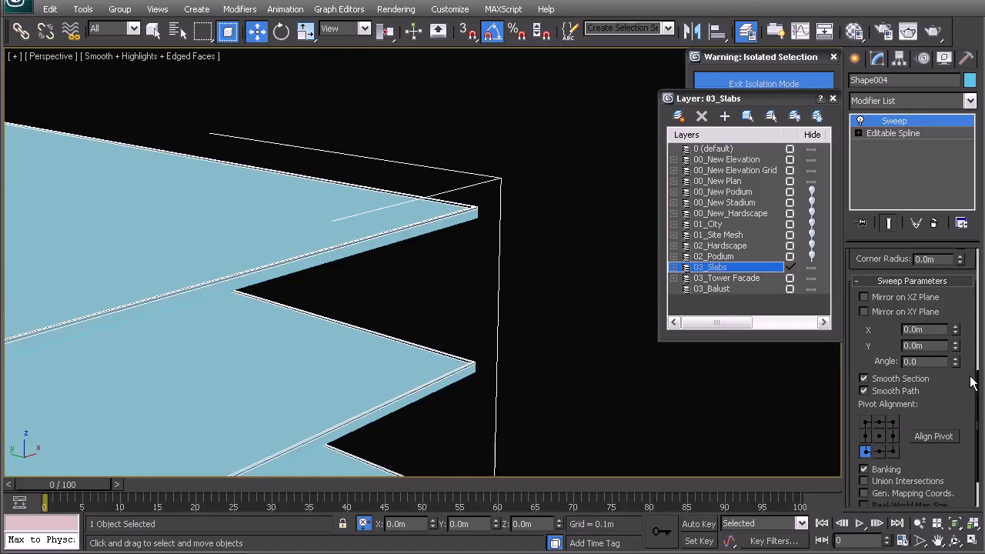
{"action": "left_click_drag", "start_coordinate": [979, 385], "coordinate": [890, 223]}
Set the sweep's pivot alignment to the section's top-right corner and its section length to 0.25 m.
{"action": "scroll", "coordinate": [877, 462], "scroll_direction": "down", "scroll_amount": 3}
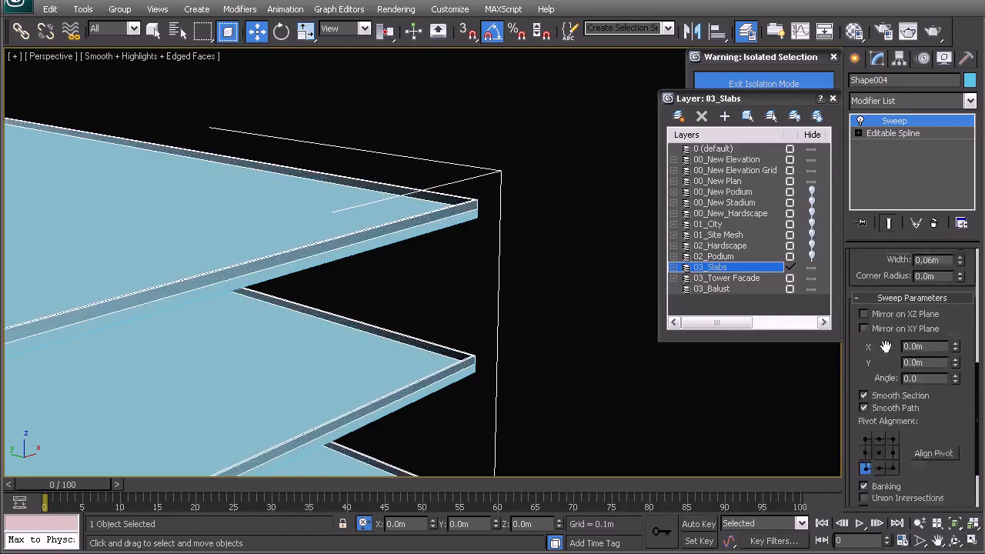
{"action": "left_click", "coordinate": [865, 417]}
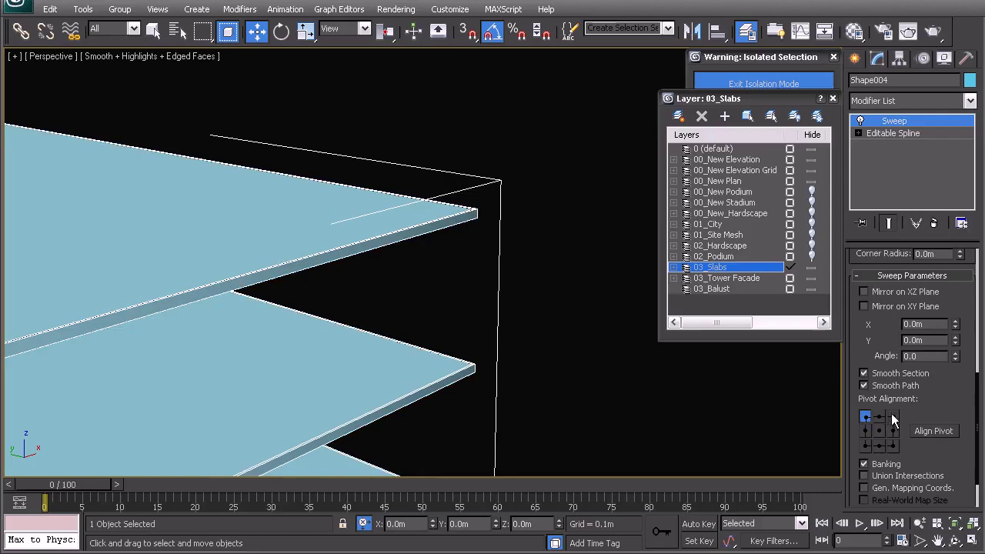
{"action": "left_click", "coordinate": [891, 417]}
{"action": "left_click_drag", "start_coordinate": [959, 300], "coordinate": [939, 313]}
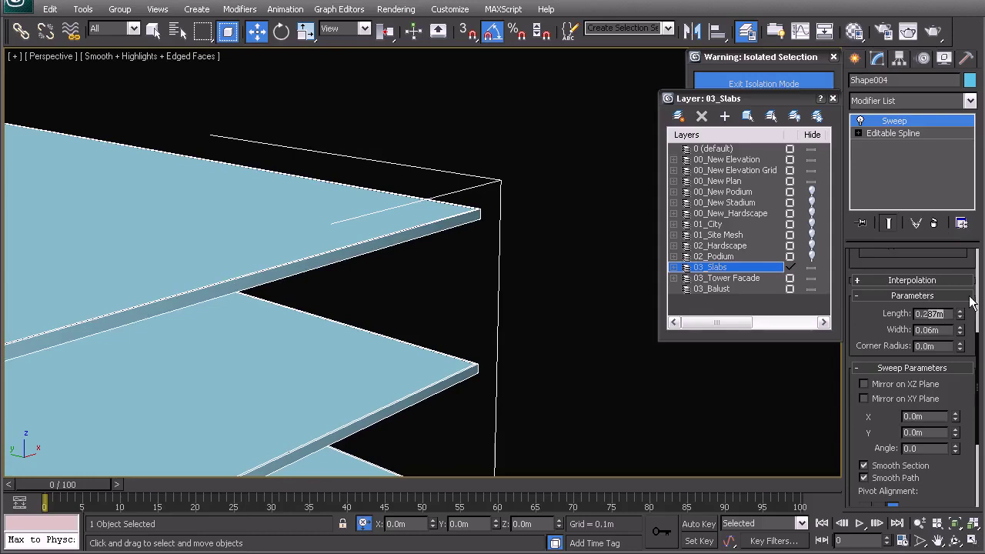
{"action": "key", "text": "Return"}
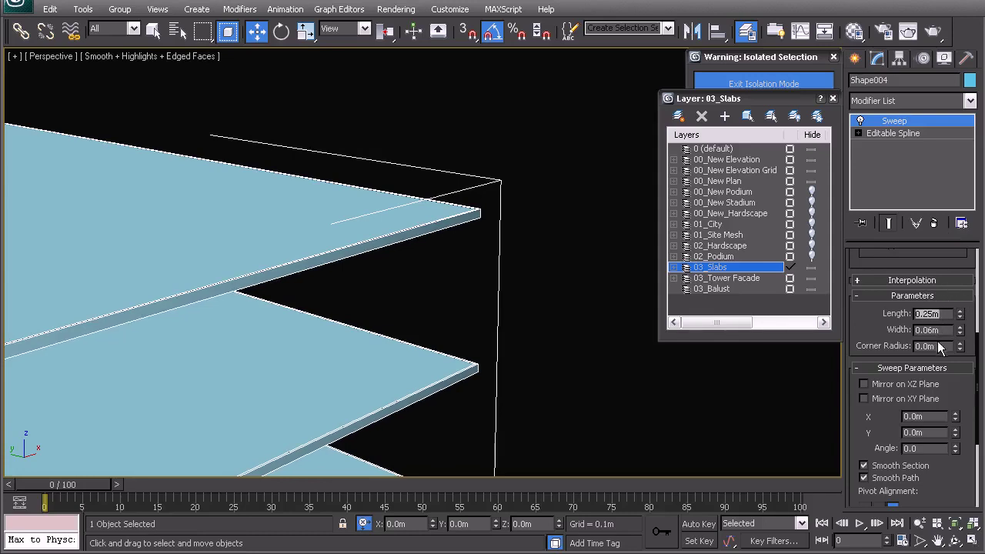
Try widening the sweep section outward from the slab edges to about 1.47 m.
{"action": "left_click_drag", "start_coordinate": [959, 332], "coordinate": [959, 289]}
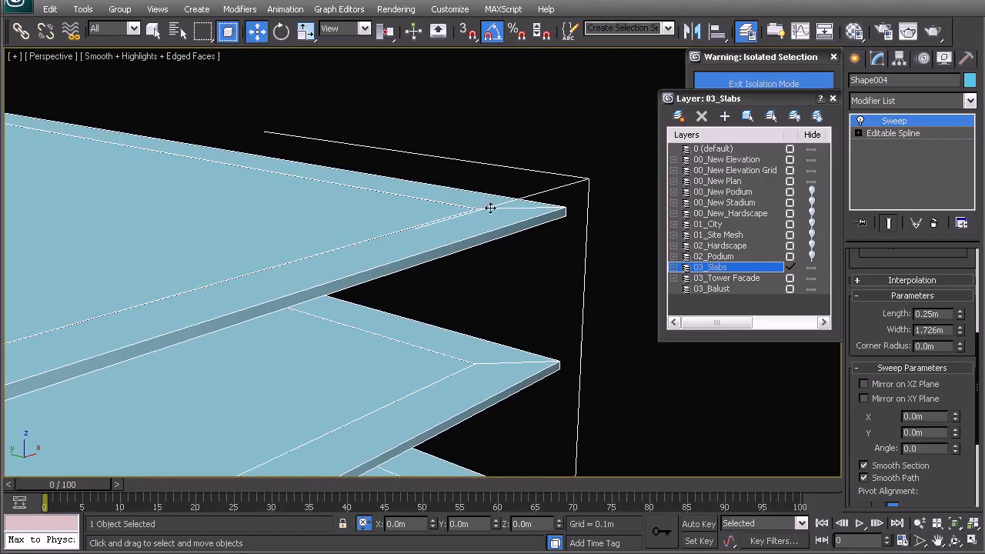
{"action": "scroll", "coordinate": [646, 316], "scroll_direction": "down", "scroll_amount": 5}
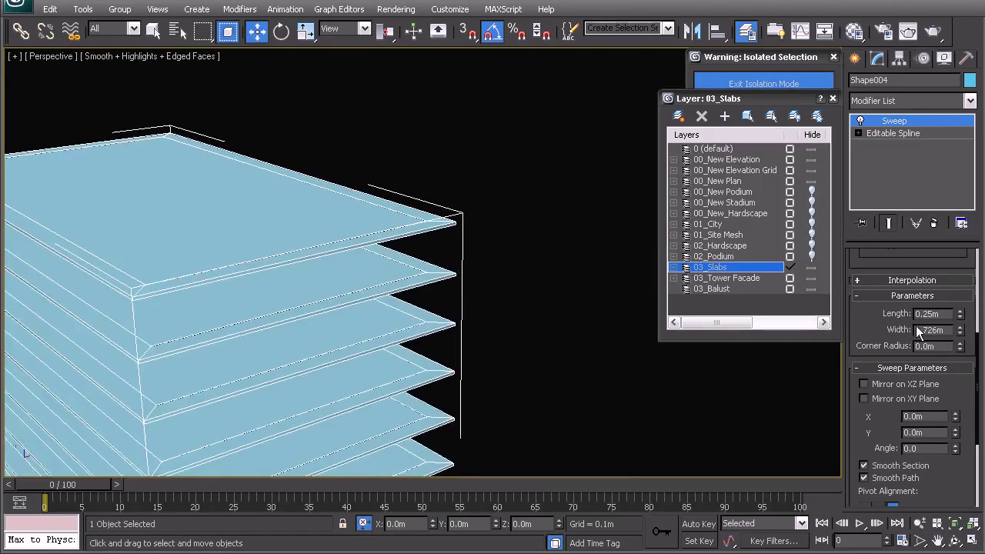
{"action": "left_click_drag", "start_coordinate": [960, 332], "coordinate": [883, 343]}
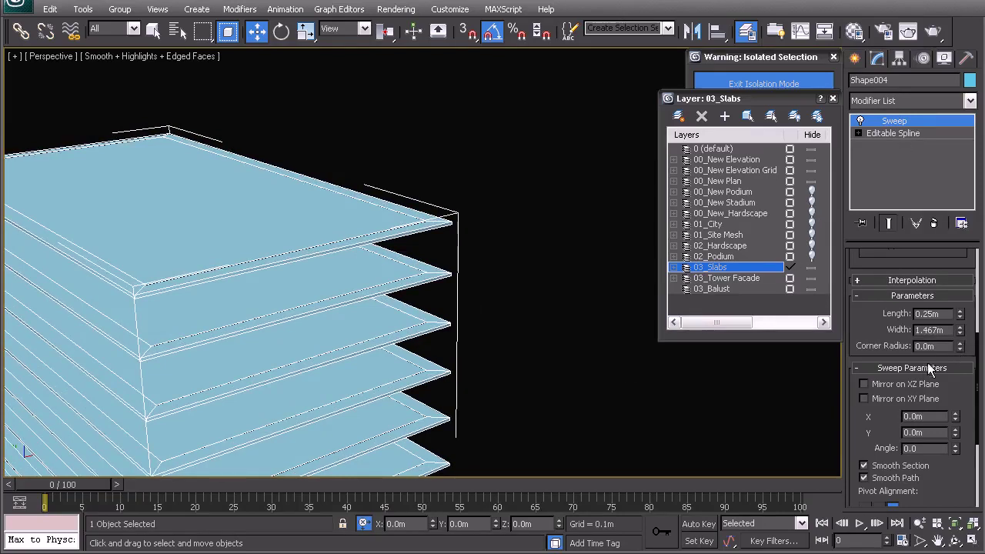
Save the scene, set the sweep section's width to 2 m, and deselect the sweep.
{"action": "key", "text": "ctrl+s"}
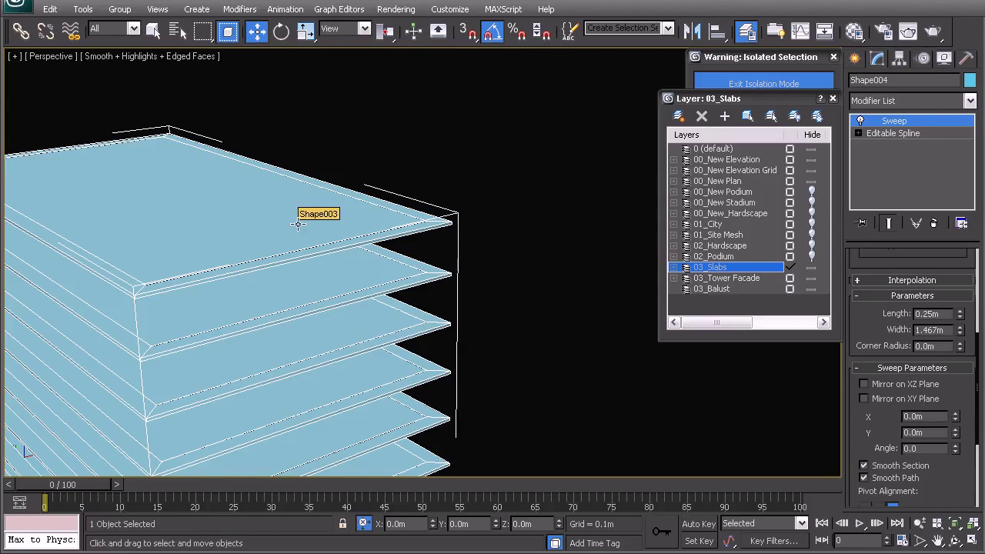
{"action": "scroll", "coordinate": [369, 277], "scroll_direction": "up", "scroll_amount": 8}
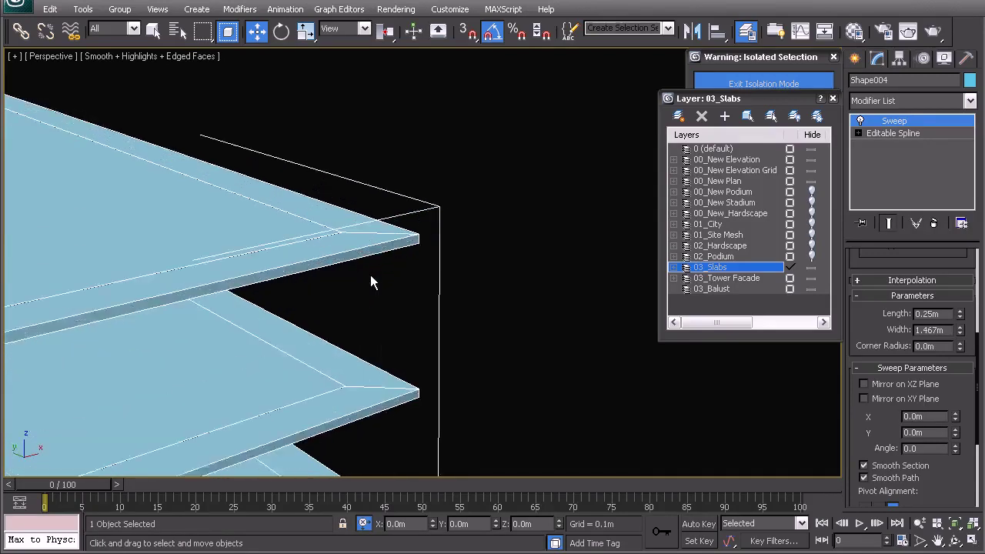
{"action": "middle_click_drag", "start_coordinate": [348, 275], "coordinate": [371, 275]}
{"action": "left_click", "coordinate": [920, 329]}
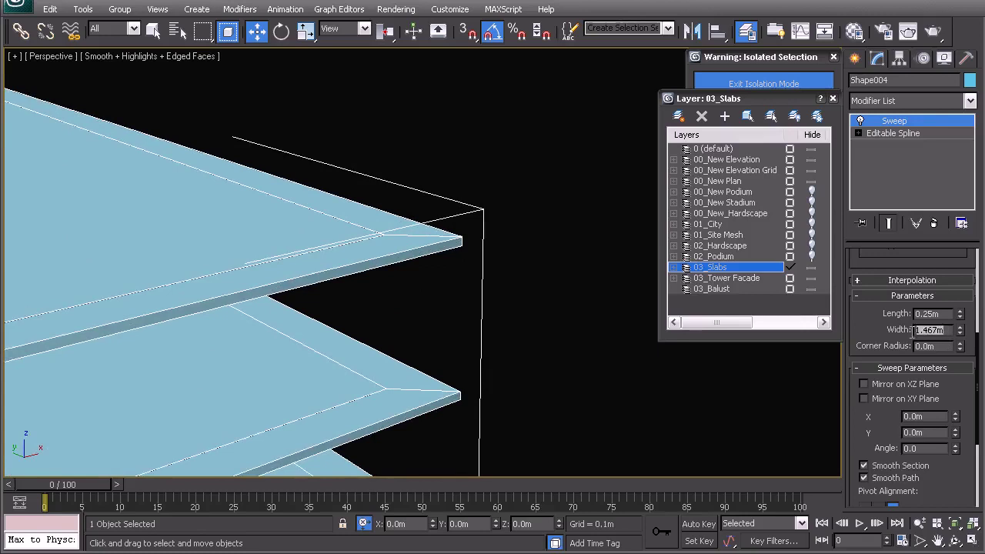
{"action": "type", "text": "2"}
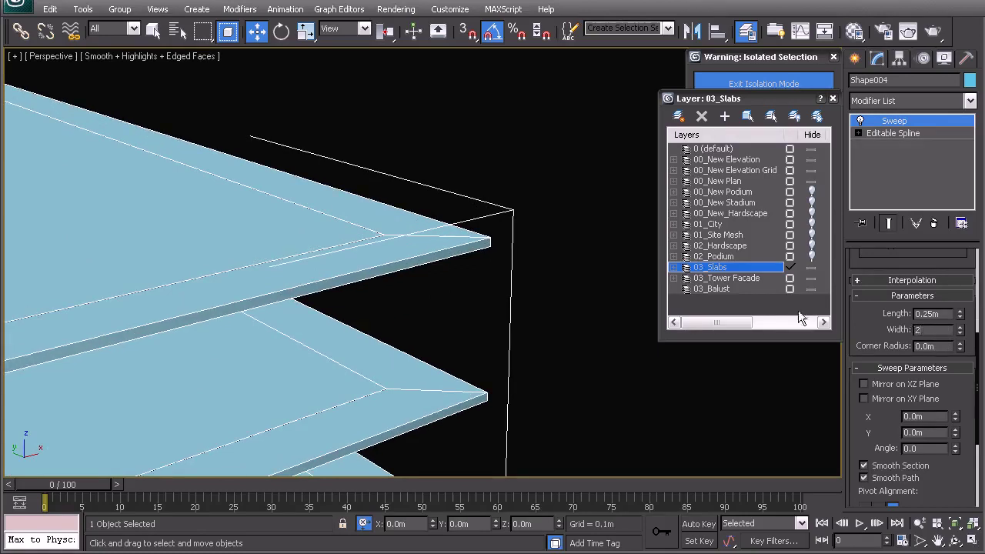
{"action": "left_click", "coordinate": [484, 192]}
Check the extruded slabs against the surrounding sweep by selecting them near the corner, and clear the selection.
{"action": "left_click", "coordinate": [334, 223]}
{"action": "middle_click_drag", "start_coordinate": [290, 253], "coordinate": [324, 234]}
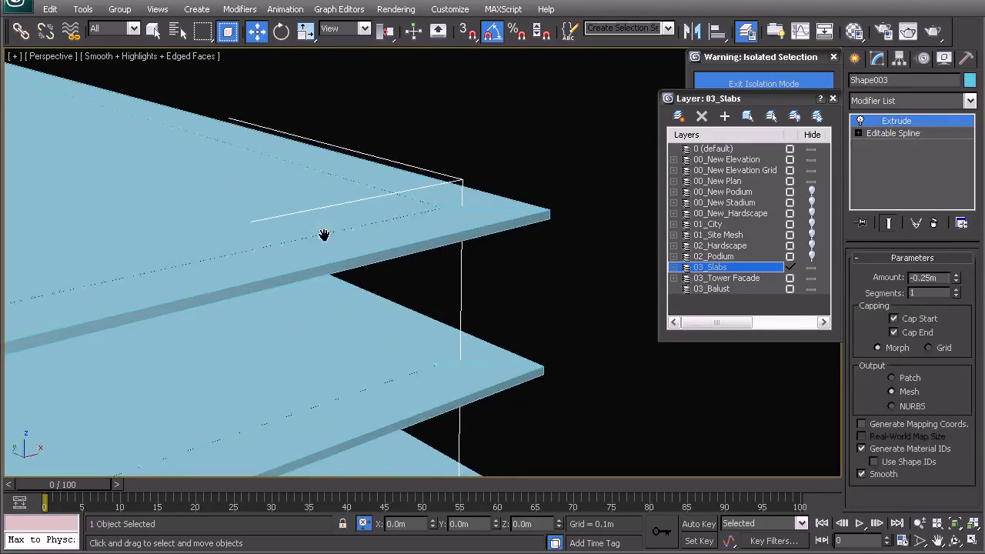
{"action": "left_click", "coordinate": [493, 222]}
{"action": "left_click", "coordinate": [350, 198]}
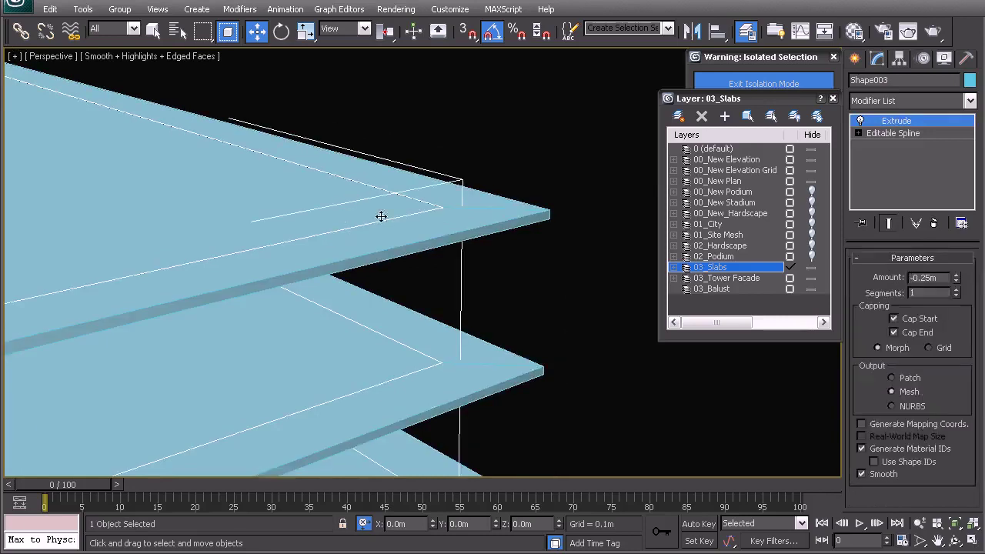
{"action": "left_click", "coordinate": [517, 178]}
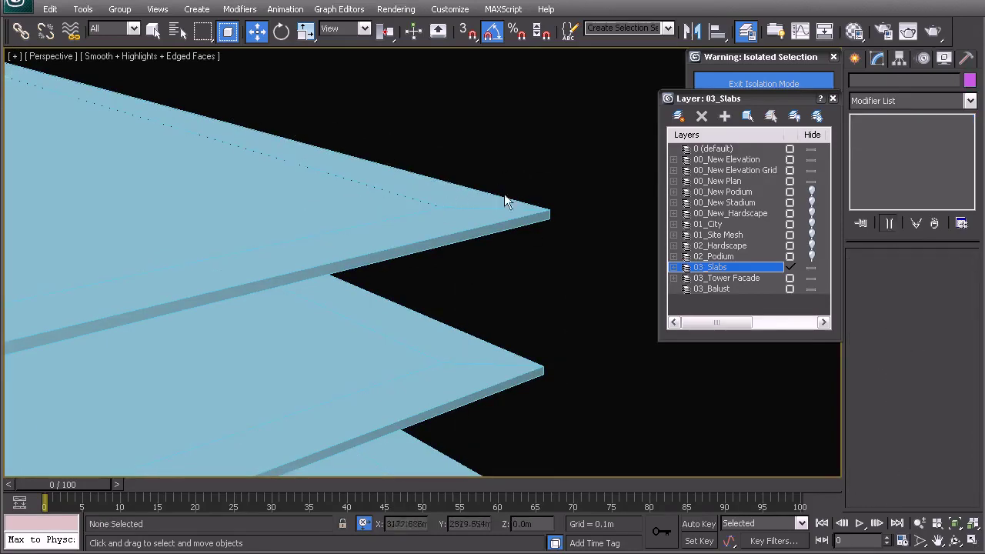
Clone the 2 m perimeter sweep as an independent copy in the same position.
{"action": "left_click", "coordinate": [486, 209]}
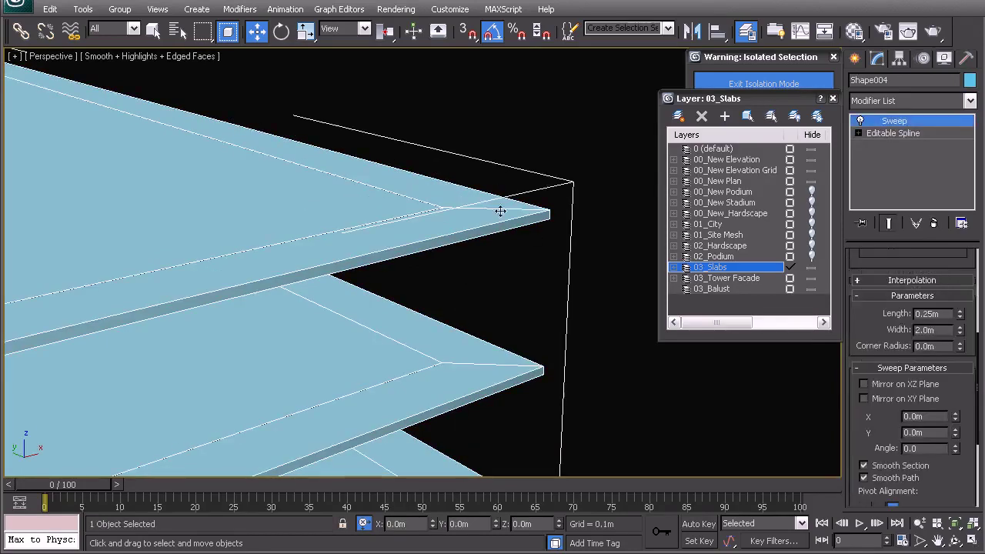
{"action": "left_click", "coordinate": [898, 106]}
{"action": "left_click", "coordinate": [577, 175]}
{"action": "middle_click_drag", "start_coordinate": [401, 209], "coordinate": [423, 211]}
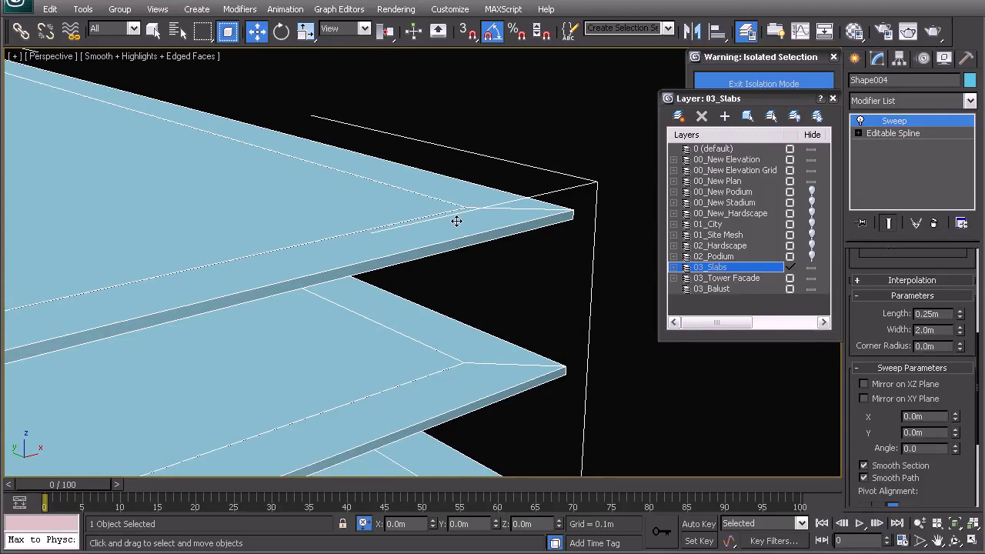
{"action": "left_click_drag", "start_coordinate": [456, 221], "coordinate": [460, 227], "text": "shift"}
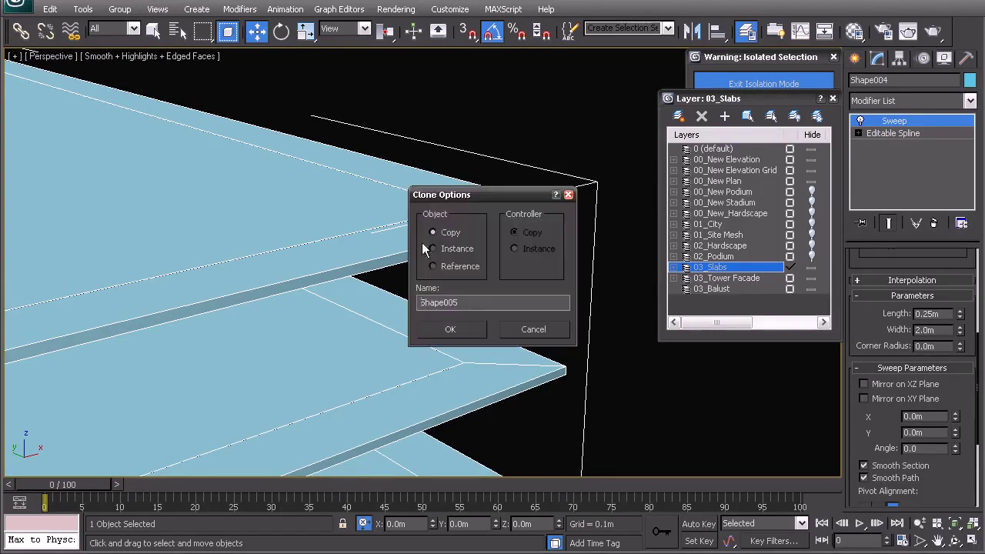
{"action": "left_click", "coordinate": [450, 328]}
Outline the copied sweep's base splines outward to the slabs' outer edge, with centring turned off.
{"action": "left_click", "coordinate": [885, 133]}
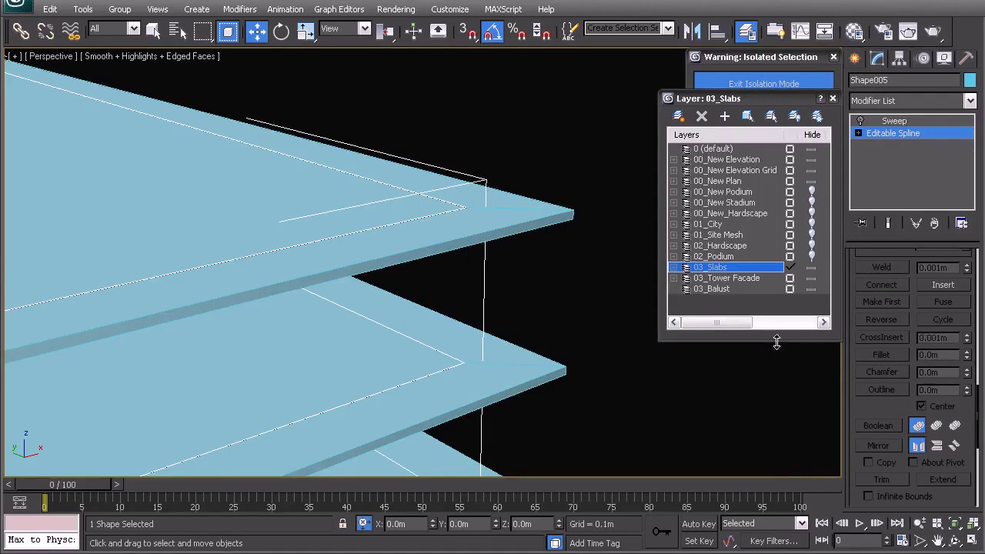
{"action": "key", "text": "3"}
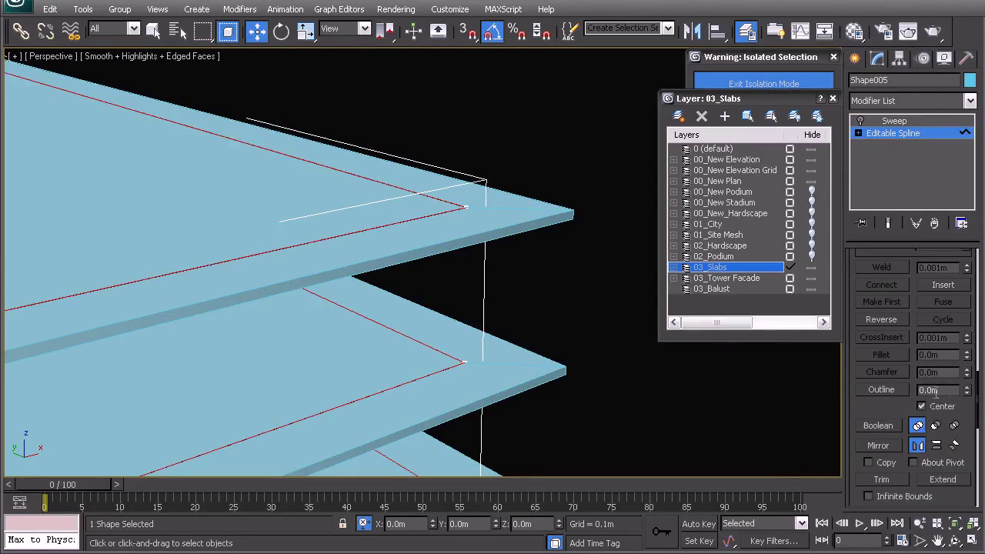
{"action": "left_click_drag", "start_coordinate": [967, 391], "coordinate": [961, 311]}
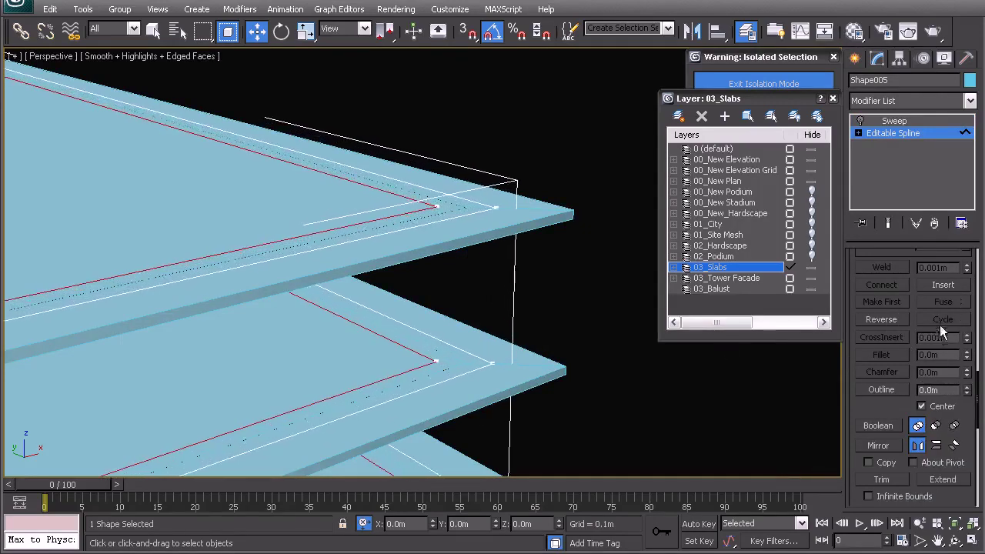
{"action": "key", "text": "ctrl+z"}
{"action": "left_click", "coordinate": [921, 406]}
{"action": "left_click_drag", "start_coordinate": [966, 390], "coordinate": [943, 393]}
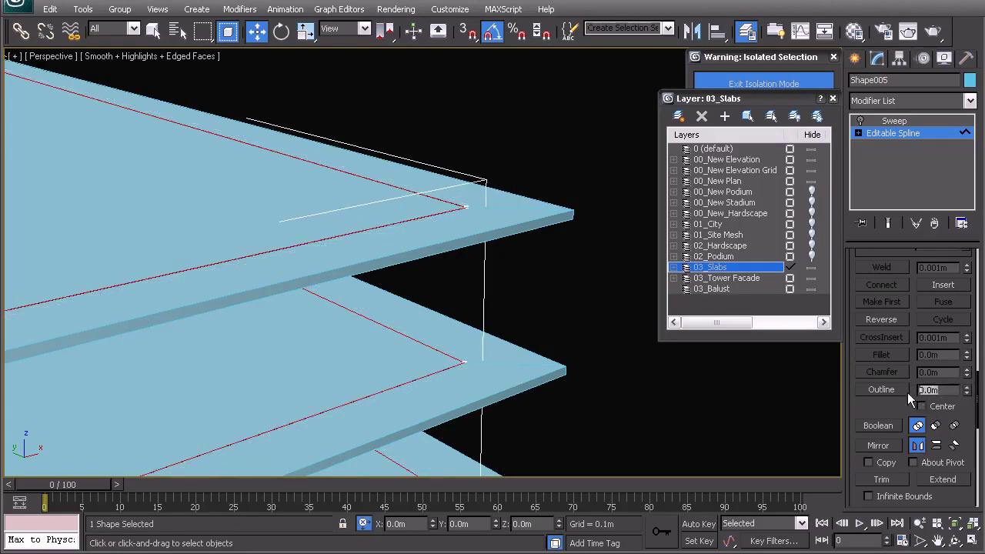
{"action": "middle_click_drag", "start_coordinate": [443, 267], "coordinate": [506, 270]}
{"action": "double_click", "coordinate": [928, 390]}
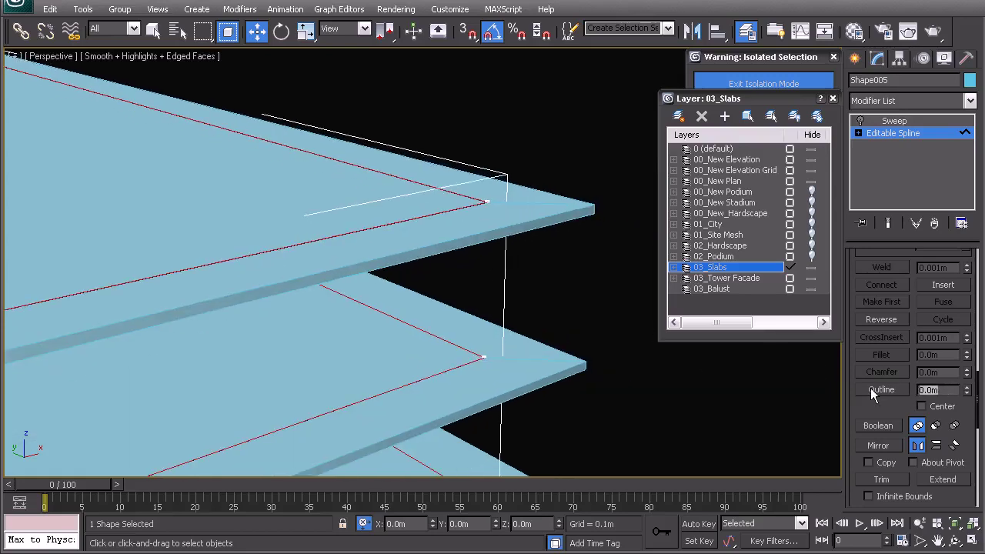
{"action": "left_click", "coordinate": [872, 390]}
Delete the copied shape's original inner splines, keep the outer outlines, and leave spline editing.
{"action": "middle_click_drag", "start_coordinate": [455, 254], "coordinate": [380, 239]}
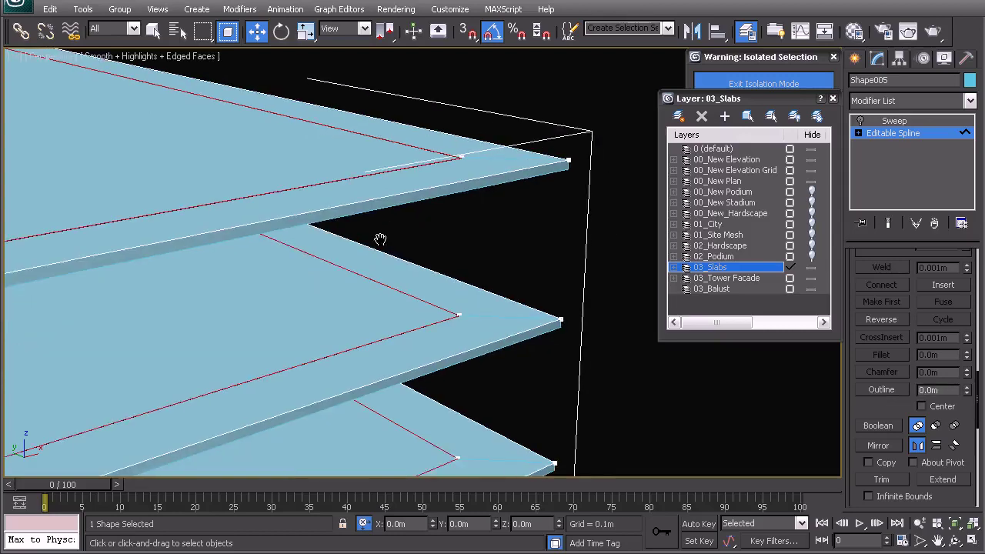
{"action": "left_click", "coordinate": [441, 265]}
{"action": "middle_click_drag", "start_coordinate": [523, 158], "coordinate": [527, 201]}
{"action": "right_click", "coordinate": [549, 190]}
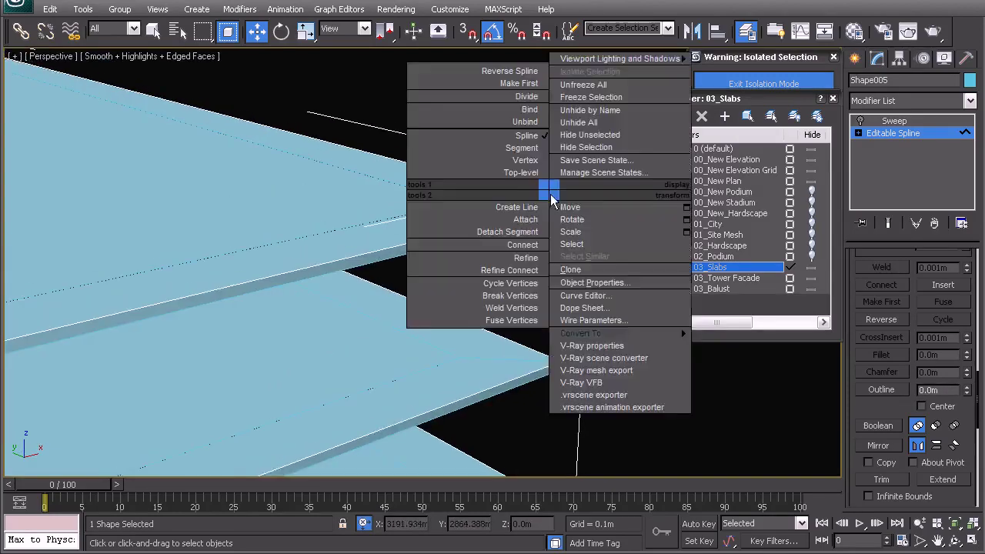
{"action": "left_click", "coordinate": [521, 172]}
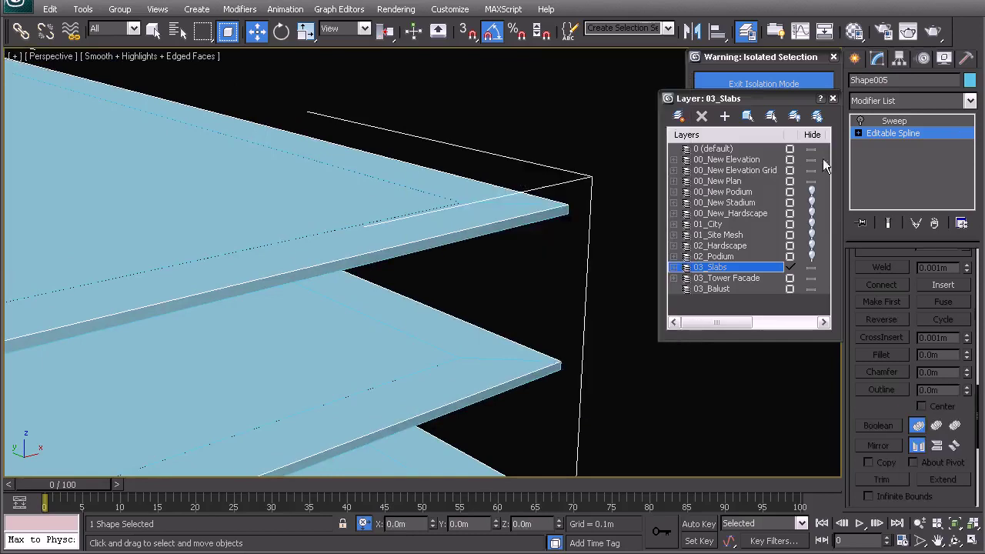
Set the copied sweep's pivot alignment to the section's bottom-left corner.
{"action": "left_click", "coordinate": [878, 121]}
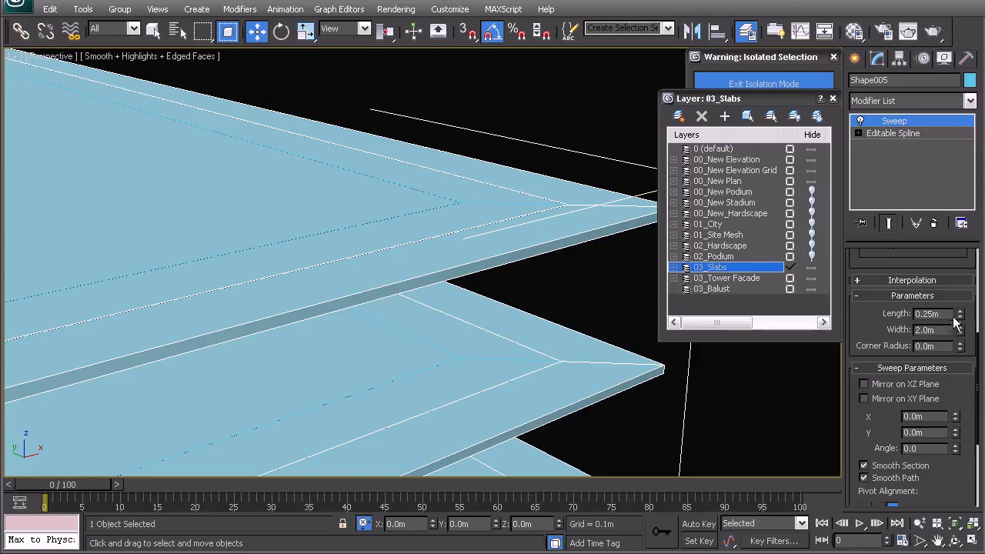
{"action": "left_click_drag", "start_coordinate": [980, 397], "coordinate": [980, 416]}
{"action": "left_click", "coordinate": [893, 482]}
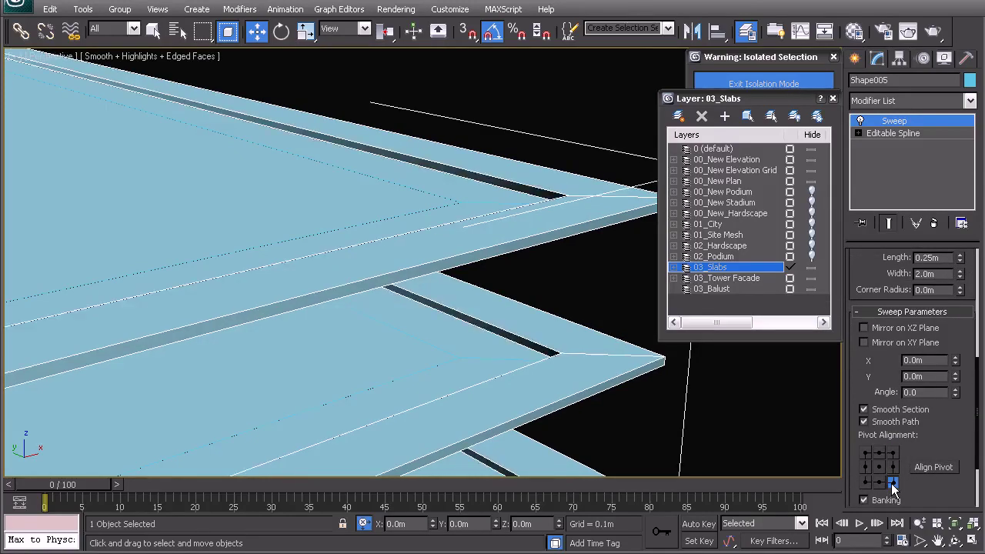
{"action": "left_click", "coordinate": [866, 457]}
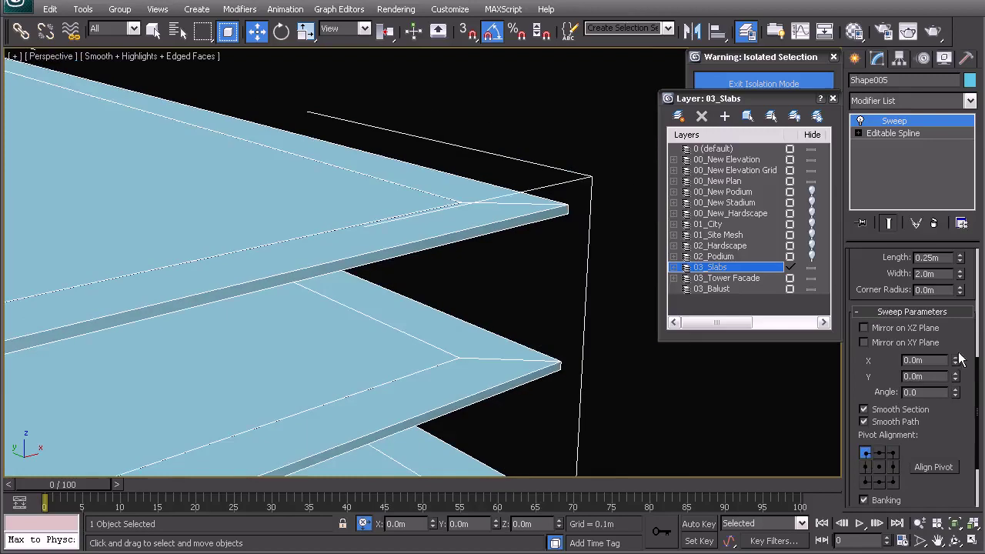
{"action": "left_click_drag", "start_coordinate": [972, 377], "coordinate": [962, 355]}
{"action": "scroll", "coordinate": [865, 451], "scroll_direction": "down", "scroll_amount": 2}
{"action": "left_click", "coordinate": [865, 499]}
Set the copied sweep's section to 0.01 m wide and 1 m long to form balustrades along the slab edges.
{"action": "left_click_drag", "start_coordinate": [959, 292], "coordinate": [960, 365]}
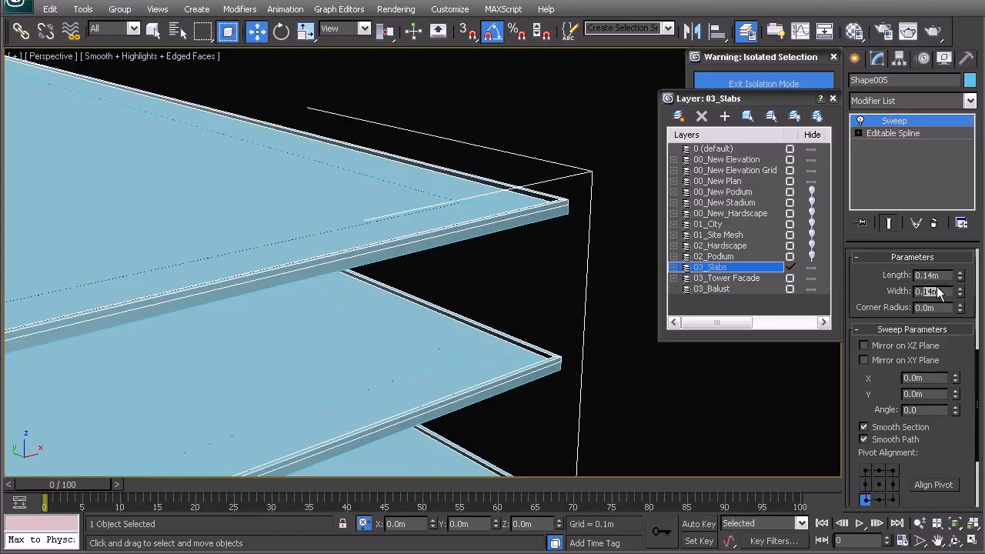
{"action": "type", "text": "0.0"}
{"action": "type", "text": "1"}
{"action": "key", "text": "Return"}
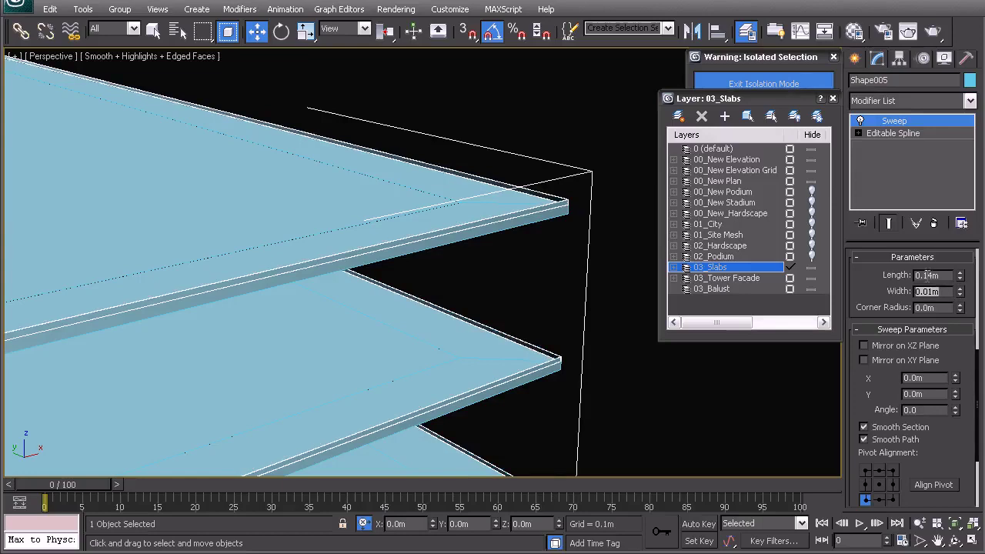
{"action": "type", "text": "1"}
{"action": "key", "text": "Return"}
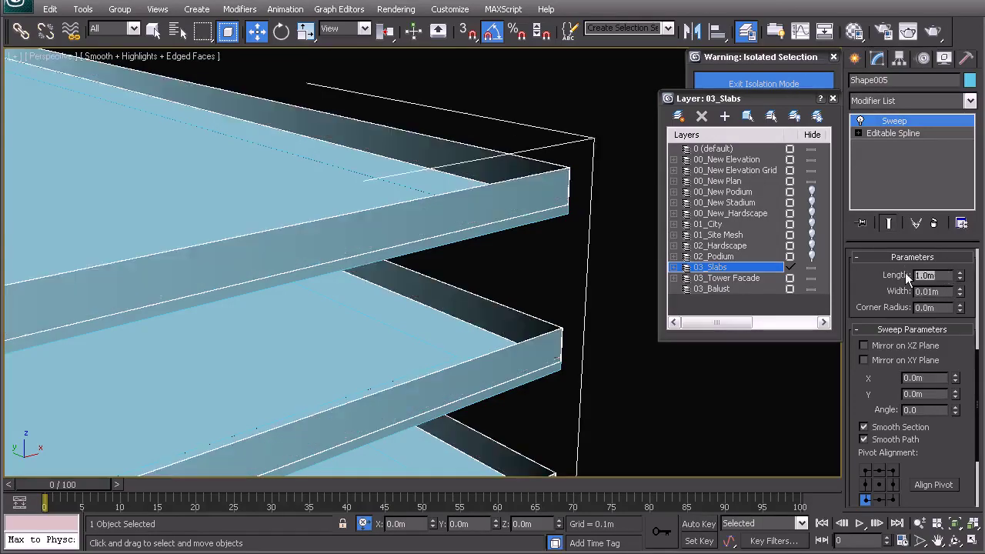
Exit isolation mode to bring back the rest of the scene around the slabs and balustrades.
{"action": "left_click", "coordinate": [536, 155]}
{"action": "left_click", "coordinate": [524, 205]}
{"action": "scroll", "coordinate": [517, 207], "scroll_direction": "down", "scroll_amount": 6}
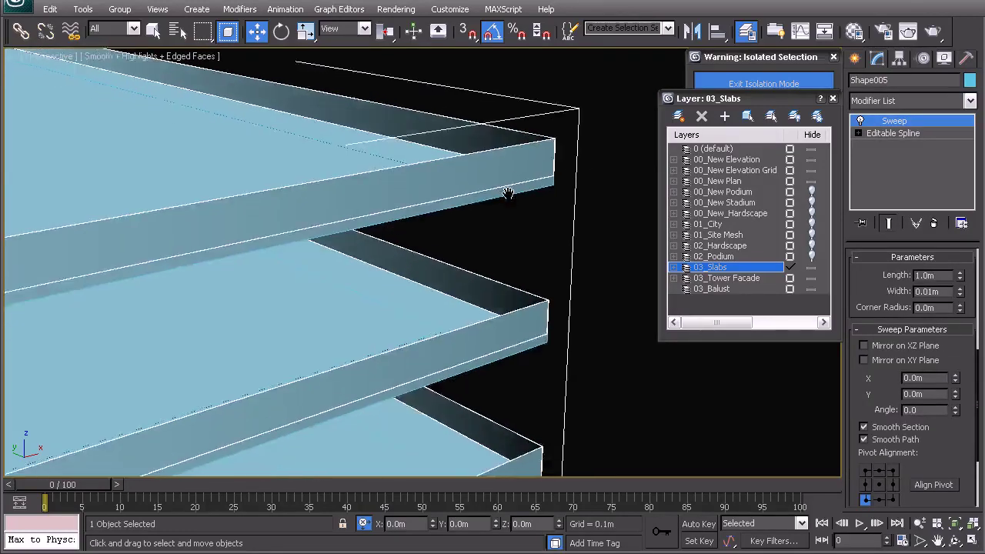
{"action": "middle_click_drag", "start_coordinate": [285, 271], "coordinate": [469, 270]}
{"action": "scroll", "coordinate": [336, 218], "scroll_direction": "down", "scroll_amount": 2}
{"action": "left_click", "coordinate": [764, 83]}
Examine how the slab strips and balustrades fit the tower's upper, lower and bottom floors.
{"action": "scroll", "coordinate": [313, 204], "scroll_direction": "up", "scroll_amount": 2}
{"action": "middle_click_drag", "start_coordinate": [300, 154], "coordinate": [270, 239]}
{"action": "scroll", "coordinate": [270, 240], "scroll_direction": "up", "scroll_amount": 3}
{"action": "scroll", "coordinate": [321, 279], "scroll_direction": "down", "scroll_amount": 3}
{"action": "middle_click_drag", "start_coordinate": [321, 280], "coordinate": [115, 189]}
{"action": "middle_click_drag", "start_coordinate": [462, 314], "coordinate": [387, 275]}
{"action": "scroll", "coordinate": [456, 350], "scroll_direction": "up", "scroll_amount": 1}
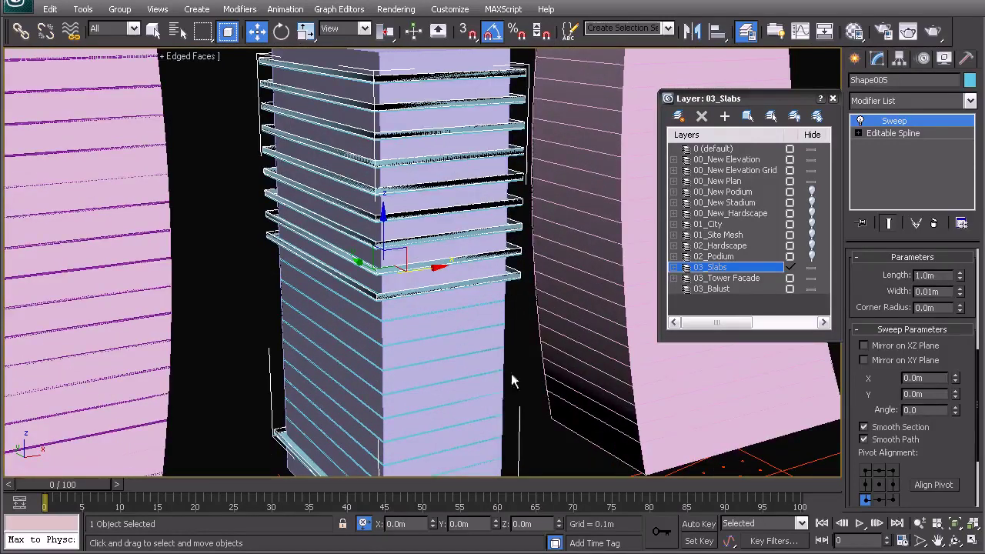
{"action": "middle_click_drag", "start_coordinate": [496, 332], "coordinate": [444, 204]}
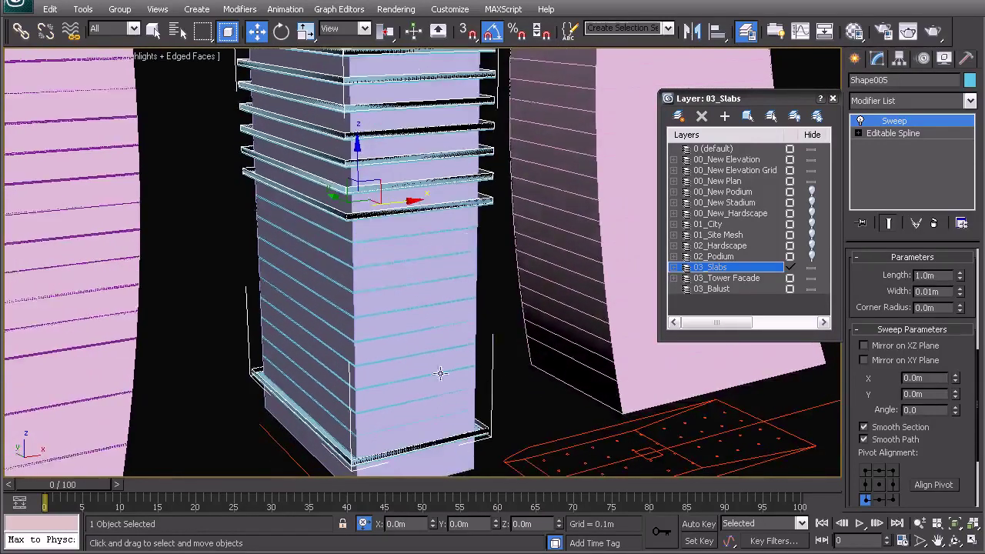
{"action": "scroll", "coordinate": [435, 297], "scroll_direction": "up", "scroll_amount": 1}
{"action": "middle_click_drag", "start_coordinate": [472, 255], "coordinate": [336, 286]}
{"action": "middle_click_drag", "start_coordinate": [396, 169], "coordinate": [479, 385], "text": "alt"}
{"action": "middle_click_drag", "start_coordinate": [406, 237], "coordinate": [514, 310]}
{"action": "middle_click_drag", "start_coordinate": [514, 311], "coordinate": [416, 212], "text": "alt"}
Switch the view to wireframe and isolate the perimeter strip sweep together with the balustrade sweep.
{"action": "left_click", "coordinate": [508, 222]}
{"action": "left_click", "coordinate": [480, 215]}
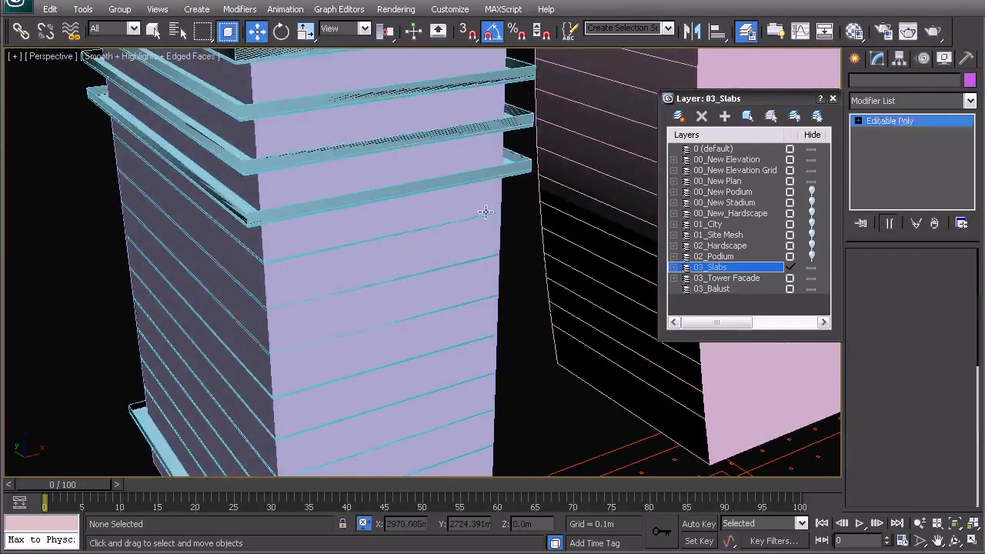
{"action": "key", "text": "F3"}
{"action": "left_click", "coordinate": [478, 216]}
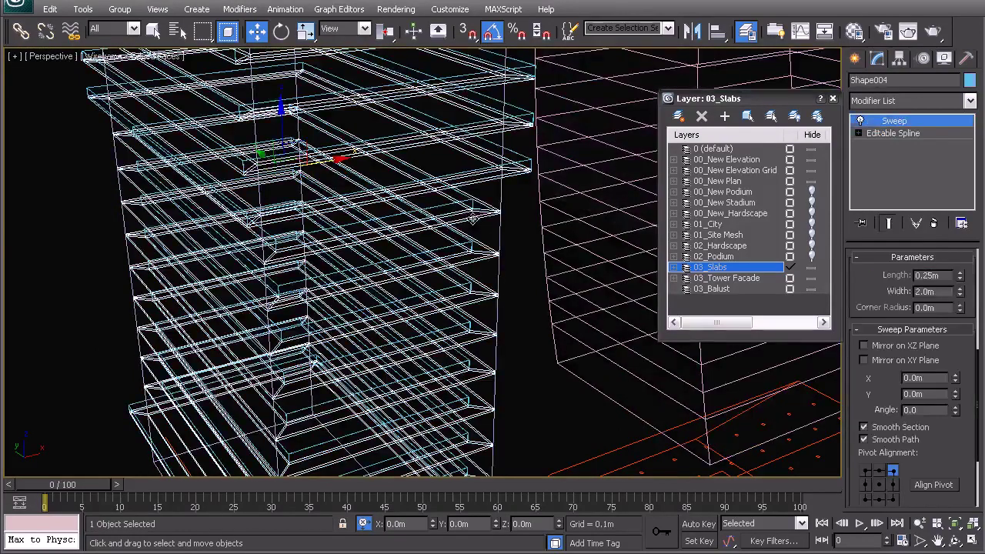
{"action": "middle_click_drag", "start_coordinate": [430, 275], "coordinate": [442, 209], "text": "alt"}
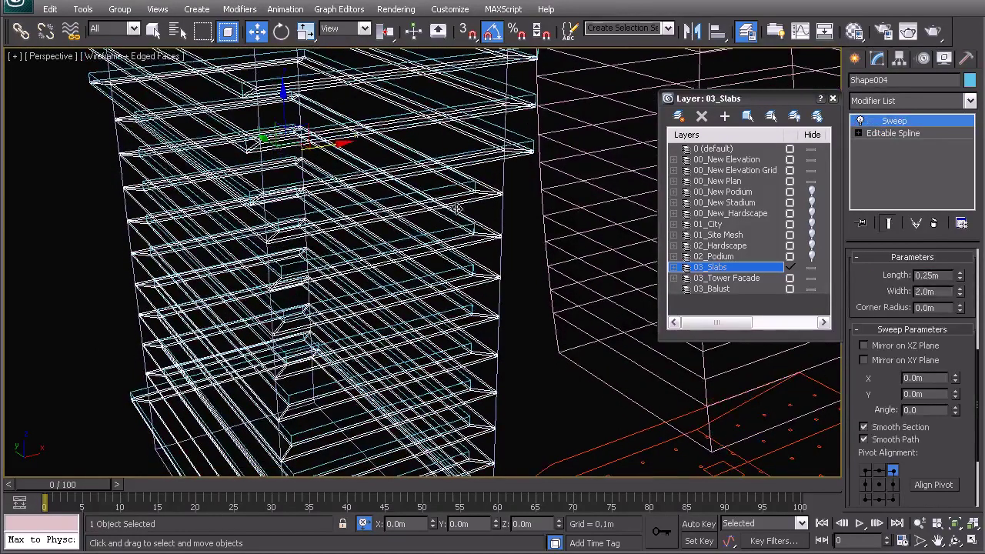
{"action": "left_click", "coordinate": [463, 195], "text": "ctrl"}
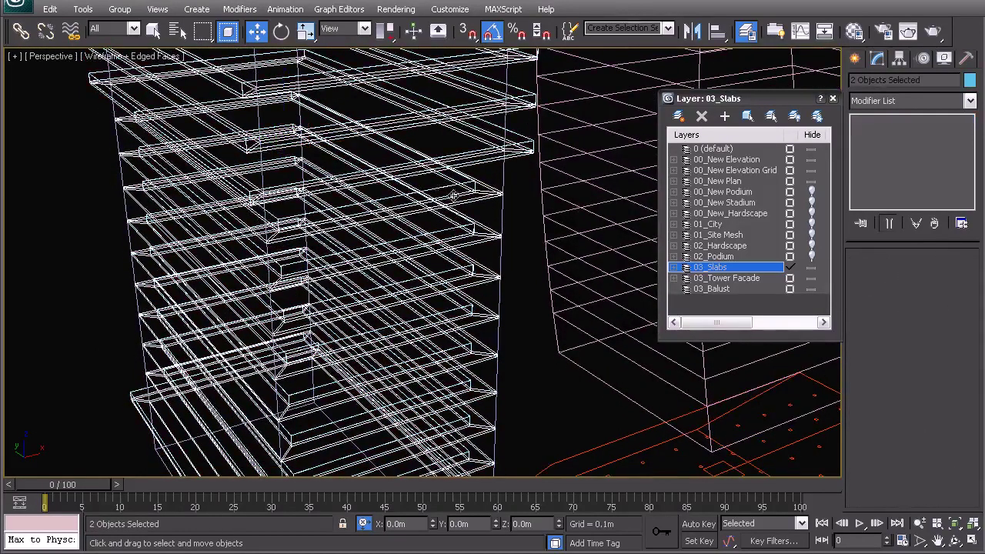
{"action": "right_click", "coordinate": [446, 198]}
{"action": "left_click", "coordinate": [485, 79]}
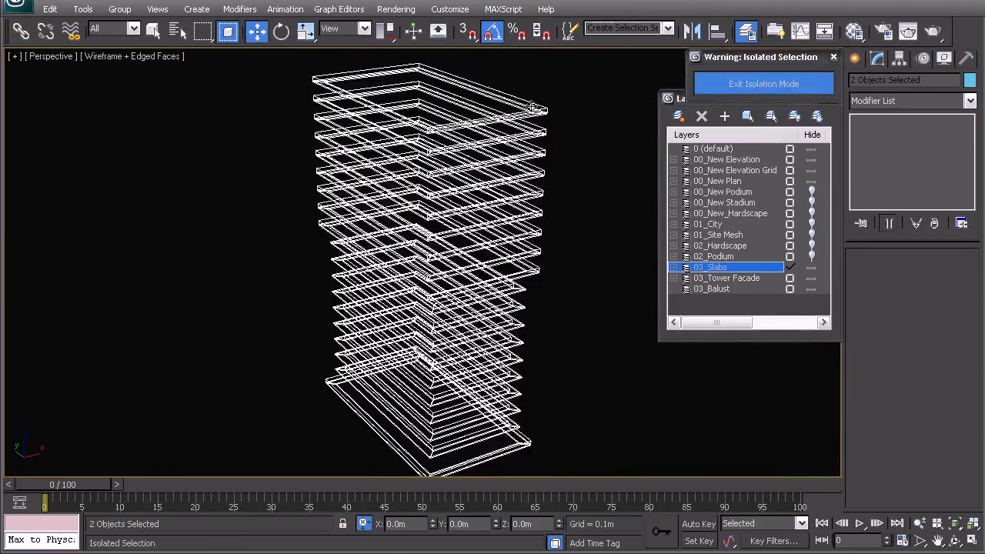
Select the perimeter strip's base splines on the nine lower floors, excluding the upper floors and the bottom one.
{"action": "left_click", "coordinate": [720, 267]}
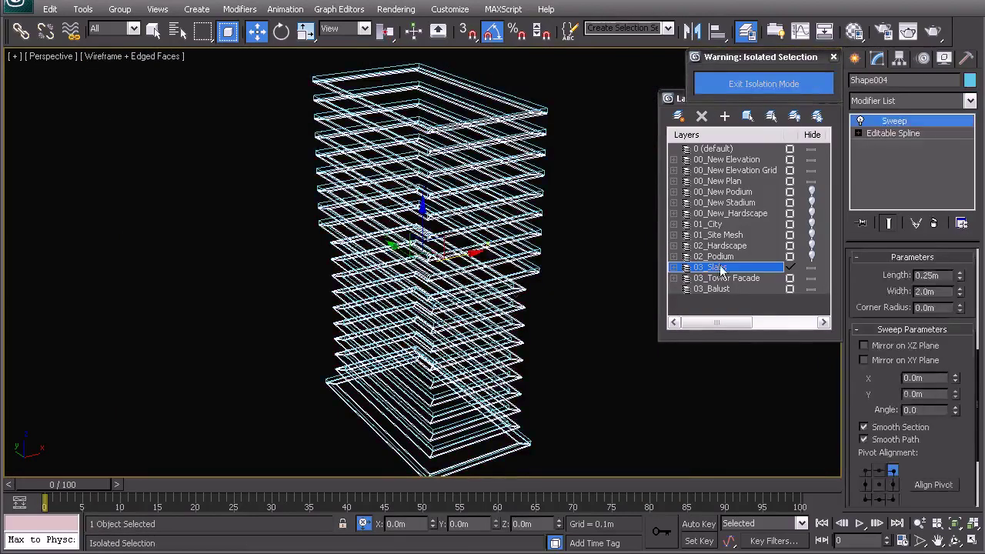
{"action": "left_click", "coordinate": [897, 135]}
{"action": "key", "text": "3"}
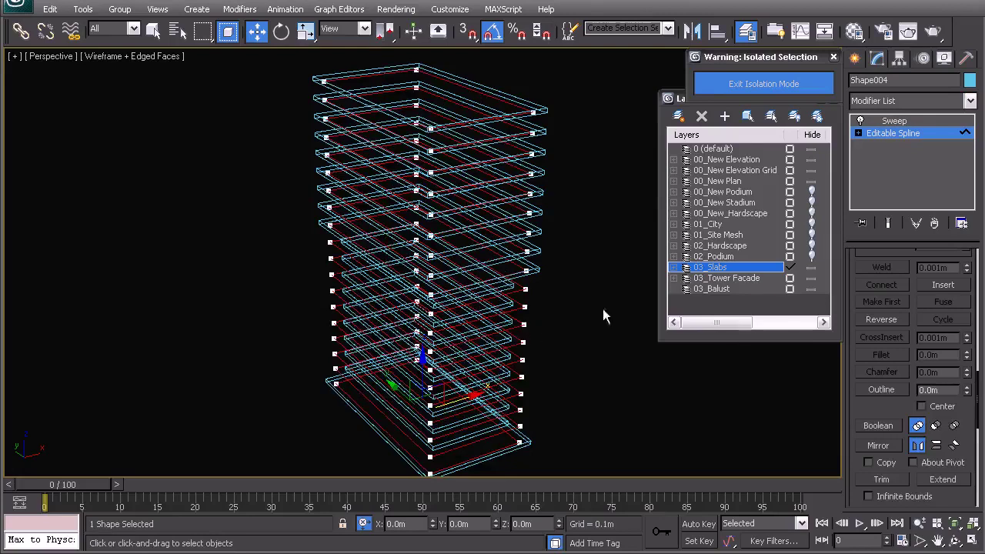
{"action": "left_click_drag", "start_coordinate": [979, 387], "coordinate": [975, 254]}
{"action": "left_click", "coordinate": [930, 291]}
{"action": "middle_click_drag", "start_coordinate": [573, 285], "coordinate": [513, 267], "text": "alt"}
{"action": "left_click_drag", "start_coordinate": [514, 117], "coordinate": [515, 151]}
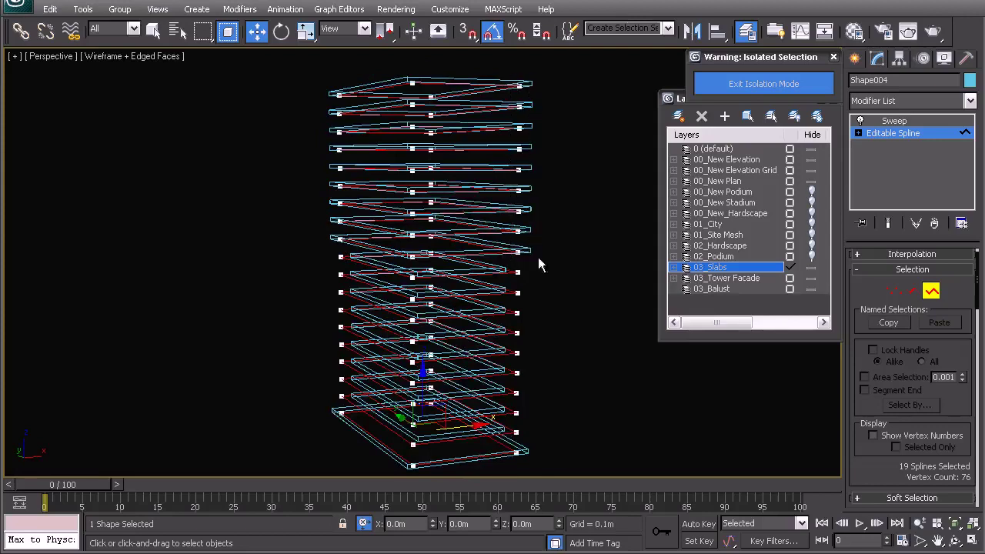
{"action": "left_click", "coordinate": [229, 29]}
{"action": "left_click_drag", "start_coordinate": [529, 252], "coordinate": [503, 67], "text": "alt"}
{"action": "middle_click_drag", "start_coordinate": [536, 447], "coordinate": [509, 352]}
{"action": "left_click_drag", "start_coordinate": [465, 350], "coordinate": [461, 347], "text": "alt"}
{"action": "middle_click_drag", "start_coordinate": [461, 346], "coordinate": [505, 334], "text": "alt"}
Reverse the selected lower-floor splines so their strip extends outward, show the sweep result, and return to the top level.
{"action": "left_click_drag", "start_coordinate": [977, 296], "coordinate": [973, 406]}
{"action": "middle_click_drag", "start_coordinate": [508, 304], "coordinate": [488, 320]}
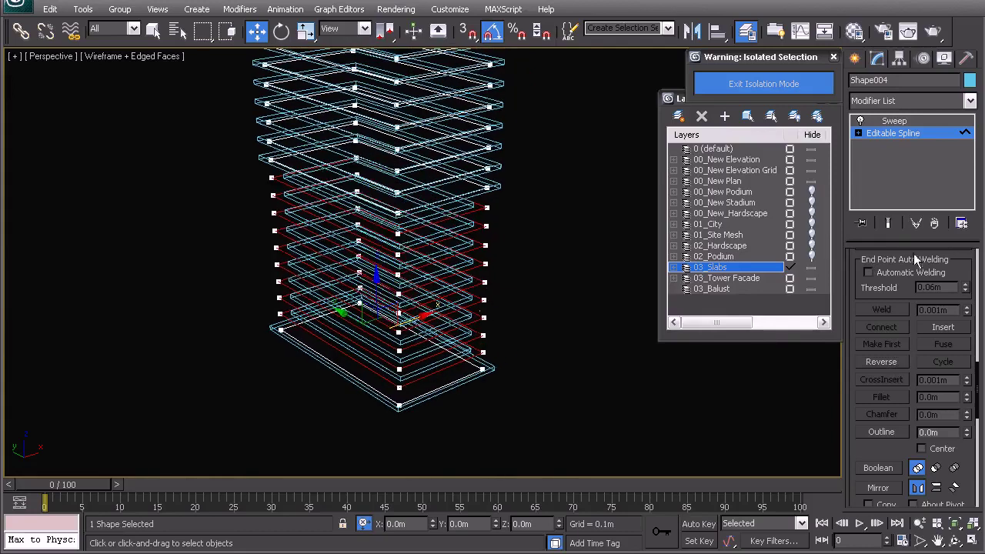
{"action": "left_click", "coordinate": [890, 224]}
{"action": "scroll", "coordinate": [487, 247], "scroll_direction": "up", "scroll_amount": 5}
{"action": "right_click", "coordinate": [496, 240]}
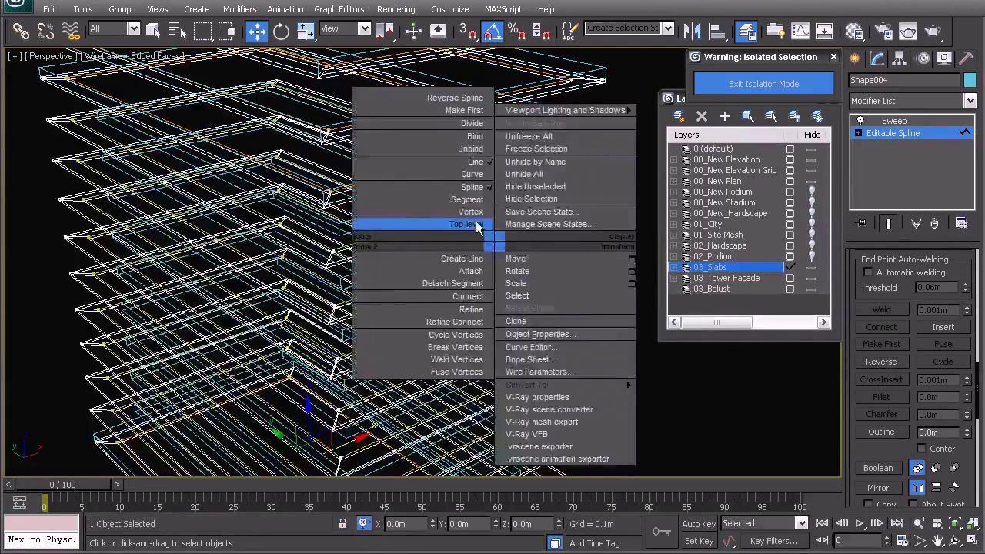
{"action": "left_click", "coordinate": [478, 224]}
Select the balustrade sweep's nine inset lower-floor base splines, leaving out the upper floors and the bottom one.
{"action": "left_click", "coordinate": [511, 227]}
{"action": "left_click", "coordinate": [887, 134]}
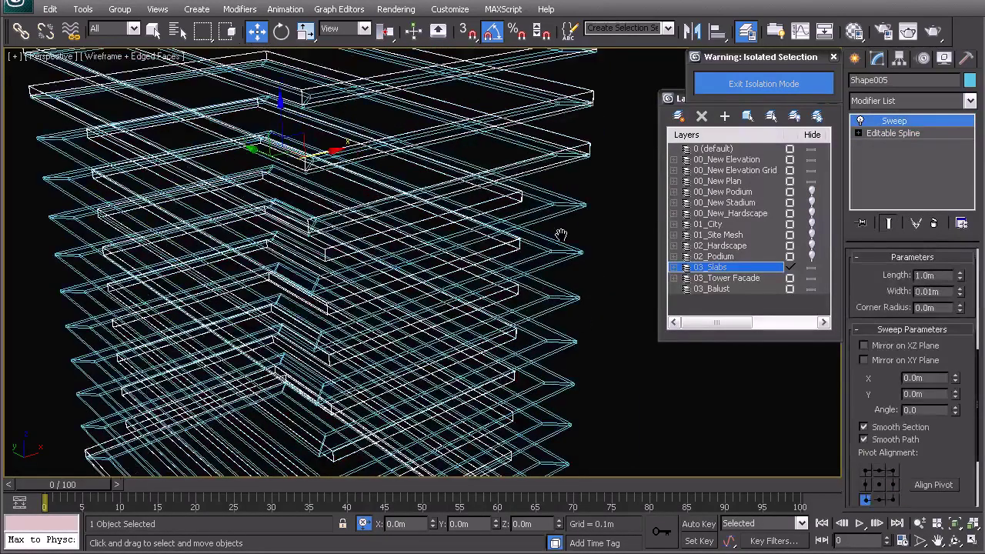
{"action": "left_click_drag", "start_coordinate": [975, 392], "coordinate": [975, 262]}
{"action": "left_click", "coordinate": [931, 309]}
{"action": "left_click", "coordinate": [494, 260]}
{"action": "left_click", "coordinate": [502, 212], "text": "ctrl"}
{"action": "middle_click_drag", "start_coordinate": [503, 213], "coordinate": [502, 157]}
{"action": "left_click_drag", "start_coordinate": [550, 337], "coordinate": [491, 110], "text": "ctrl"}
{"action": "middle_click_drag", "start_coordinate": [525, 331], "coordinate": [507, 255], "text": "alt"}
{"action": "left_click_drag", "start_coordinate": [520, 379], "coordinate": [493, 307], "text": "ctrl"}
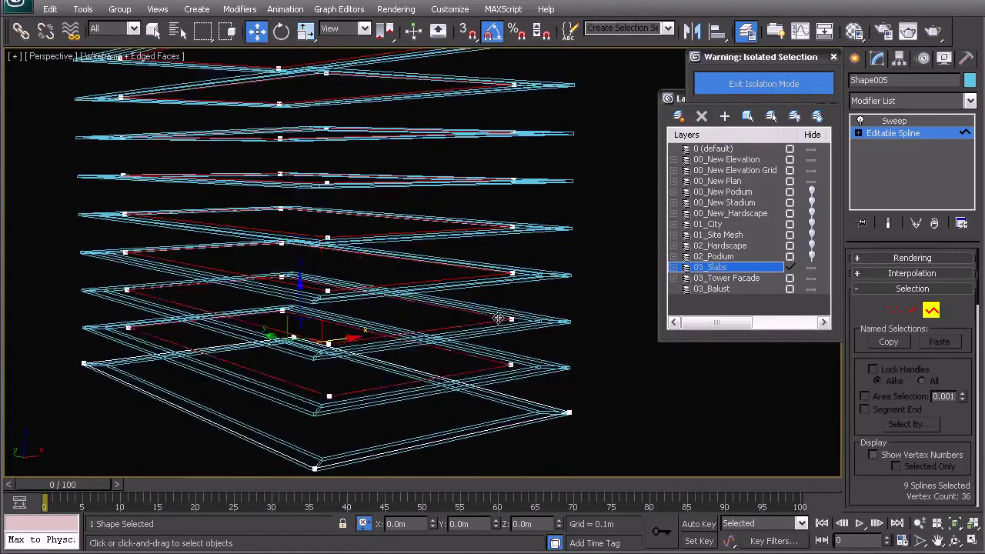
{"action": "scroll", "coordinate": [522, 220], "scroll_direction": "down", "scroll_amount": 4}
{"action": "middle_click_drag", "start_coordinate": [523, 214], "coordinate": [527, 291]}
{"action": "middle_click_drag", "start_coordinate": [515, 240], "coordinate": [492, 294], "text": "alt"}
{"action": "scroll", "coordinate": [497, 266], "scroll_direction": "up", "scroll_amount": 4}
{"action": "left_click", "coordinate": [893, 309]}
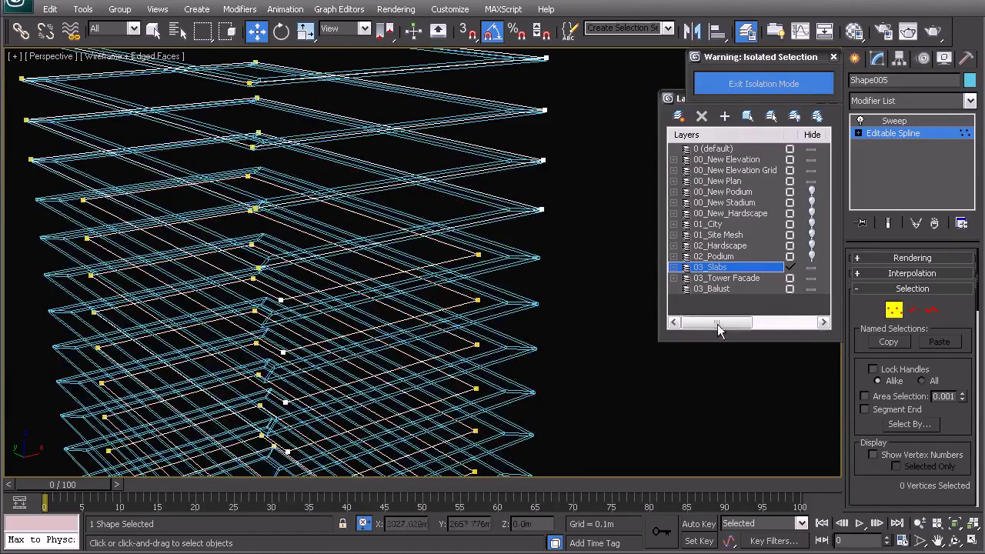
{"action": "middle_click_drag", "start_coordinate": [431, 139], "coordinate": [462, 228], "text": "alt"}
{"action": "left_click_drag", "start_coordinate": [466, 132], "coordinate": [506, 336]}
{"action": "middle_click_drag", "start_coordinate": [506, 336], "coordinate": [531, 364], "text": "alt"}
{"action": "middle_click_drag", "start_coordinate": [499, 319], "coordinate": [469, 237], "text": "alt"}
{"action": "middle_click_drag", "start_coordinate": [468, 372], "coordinate": [537, 433], "text": "alt"}
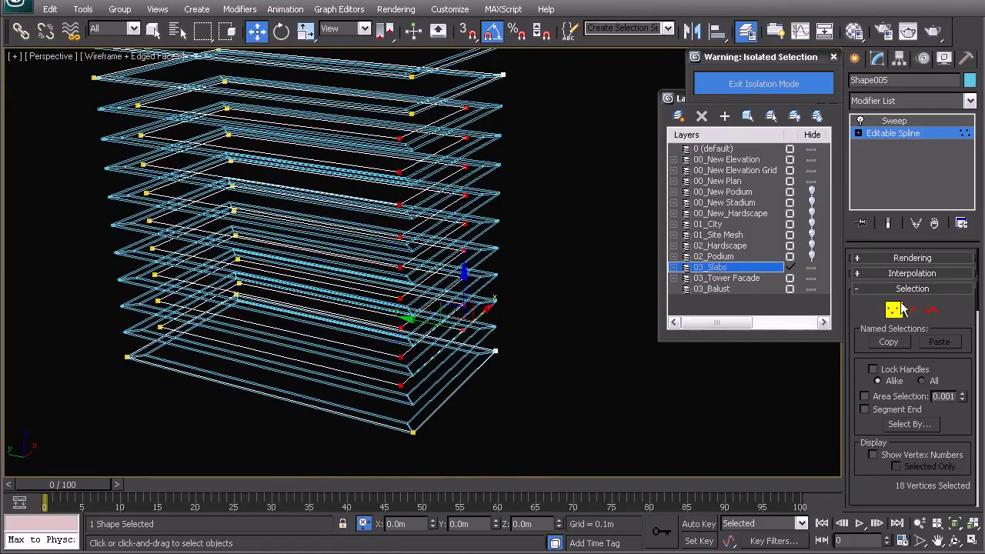
{"action": "left_click", "coordinate": [930, 311]}
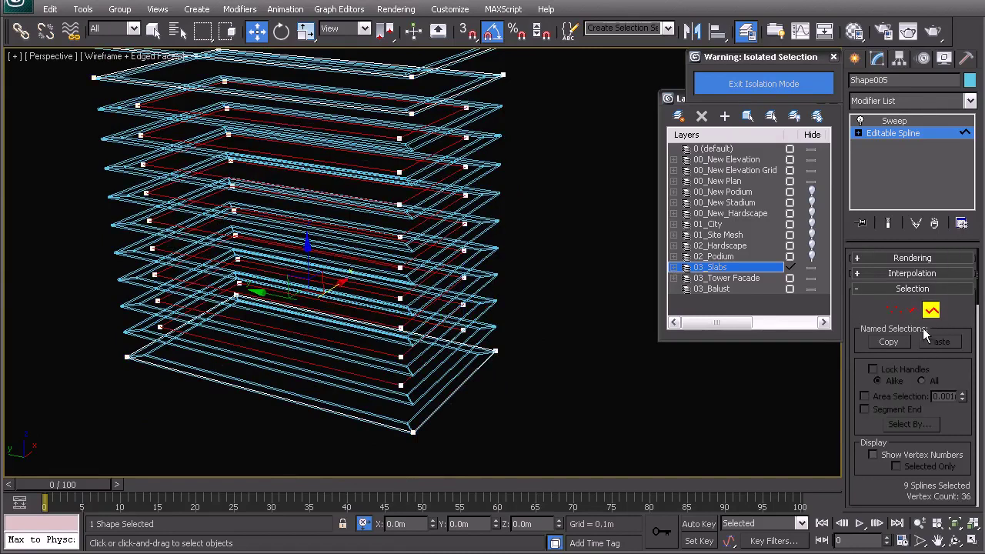
Try to outline the nine selected lower-floor balustrade base splines by 3 m.
{"action": "scroll", "coordinate": [979, 295], "scroll_direction": "down", "scroll_amount": 10}
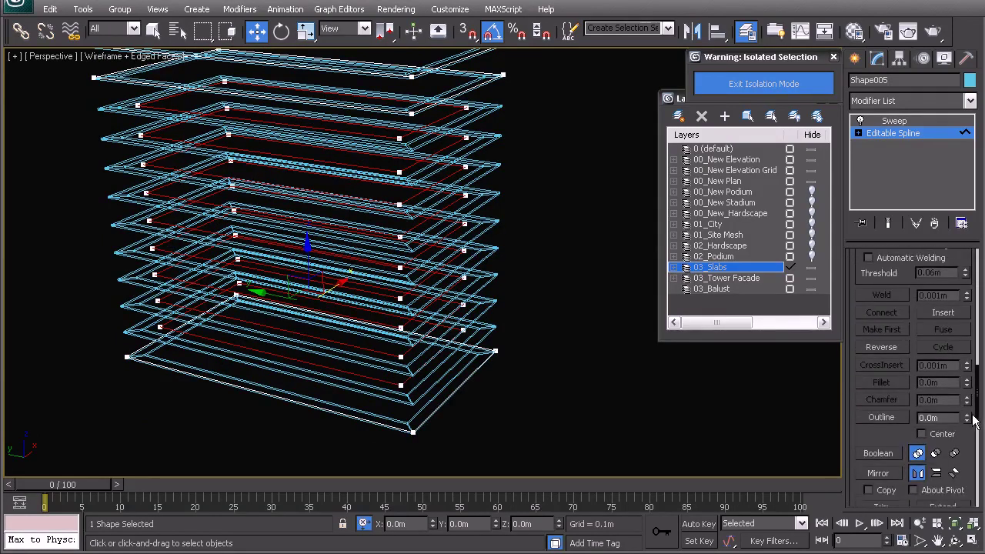
{"action": "type", "text": "3"}
{"action": "key", "text": "Return"}
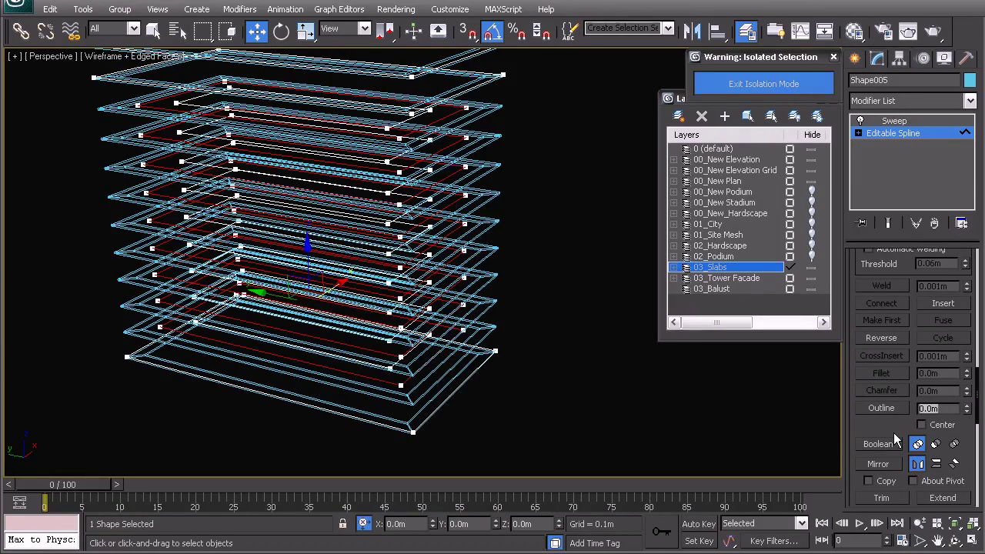
{"action": "middle_click_drag", "start_coordinate": [523, 255], "coordinate": [479, 245], "text": "alt"}
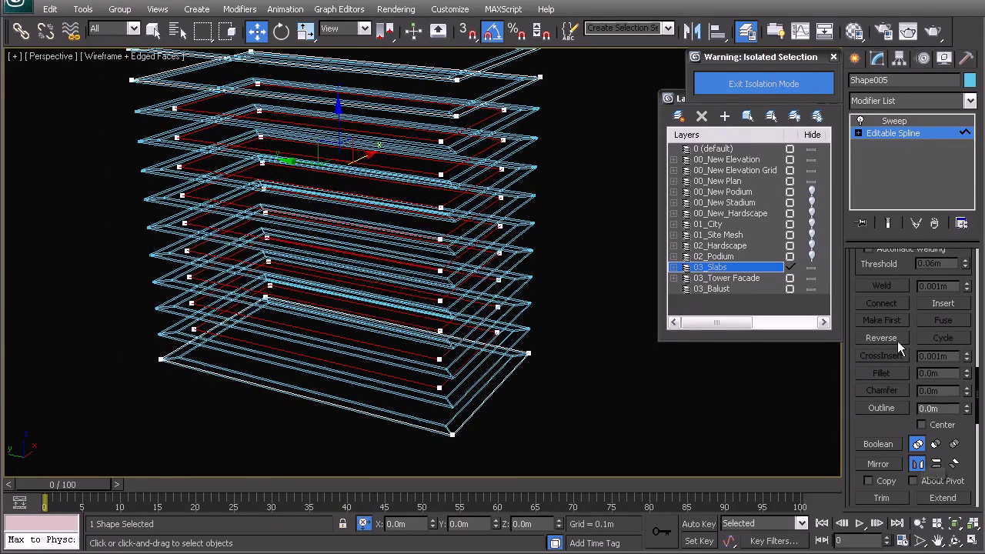
Outline the nine selected lower-floor balustrade base splines by -3 m.
{"action": "double_click", "coordinate": [927, 408]}
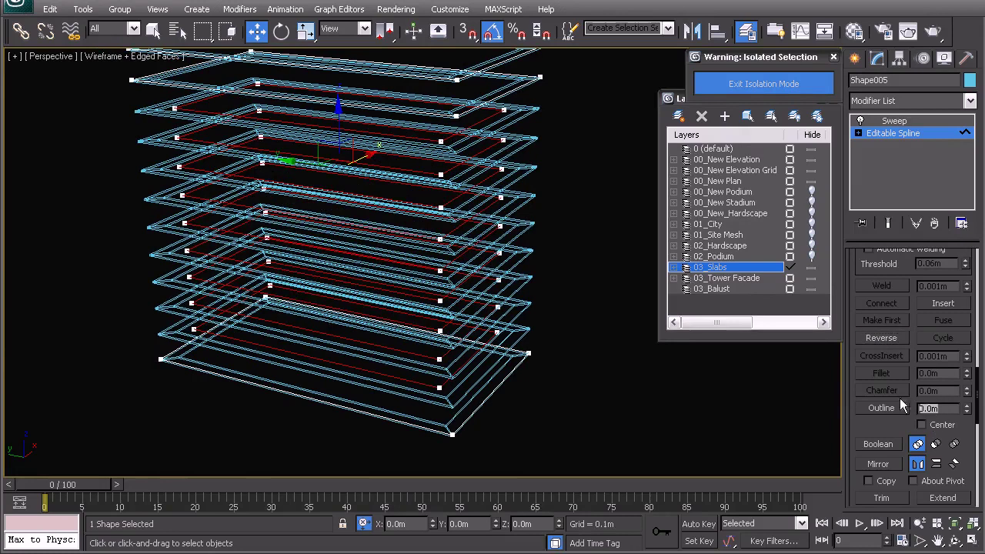
{"action": "type", "text": "-3"}
{"action": "key", "text": "Return"}
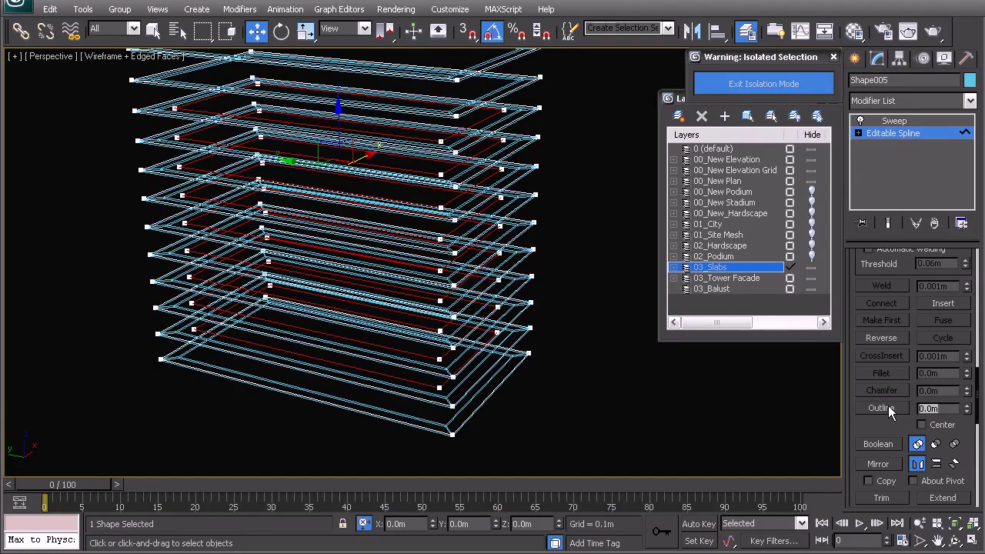
Leave spline editing, deselect the balustrade, switch to shaded display, and exit isolation to bring back the whole scene.
{"action": "mouse_move", "coordinate": [564, 235]}
{"action": "middle_mouse_down", "text": "alt"}
{"action": "mouse_move", "coordinate": [536, 243]}
{"action": "mouse_move", "coordinate": [511, 295]}
{"action": "mouse_move", "coordinate": [461, 243]}
{"action": "mouse_move", "coordinate": [481, 236]}
{"action": "middle_mouse_up", "text": "alt"}
{"action": "right_click", "coordinate": [461, 243]}
{"action": "left_click", "coordinate": [434, 226]}
{"action": "left_click", "coordinate": [488, 228]}
{"action": "key", "text": "F3"}
{"action": "scroll", "coordinate": [481, 236], "scroll_direction": "up", "scroll_amount": 5}
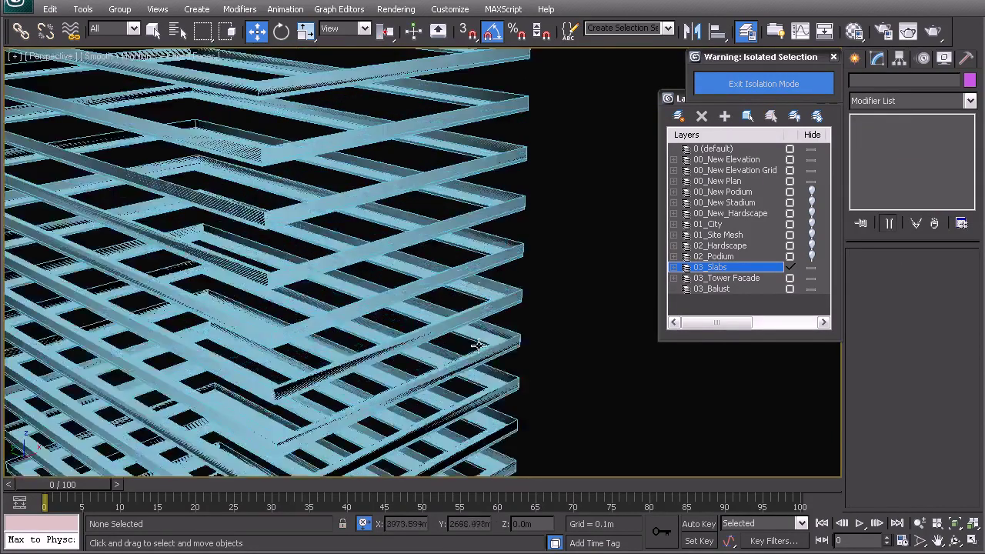
{"action": "left_click", "coordinate": [764, 84]}
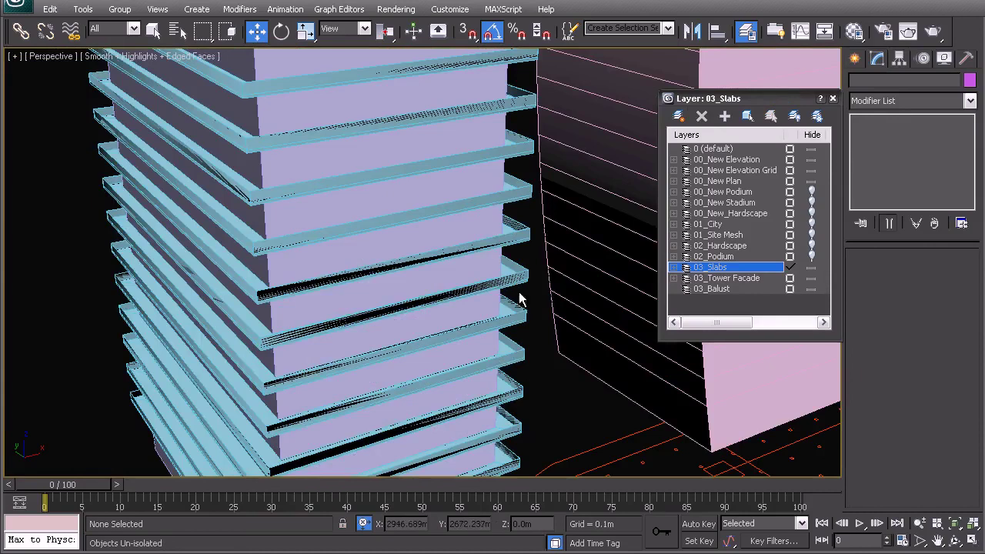
Examine the middle tower's slab strips and balustrades from several sides, and the plan linework beneath the curved purple-slab tower.
{"action": "scroll", "coordinate": [266, 289], "scroll_direction": "down", "scroll_amount": 10}
{"action": "scroll", "coordinate": [356, 301], "scroll_direction": "up", "scroll_amount": 8}
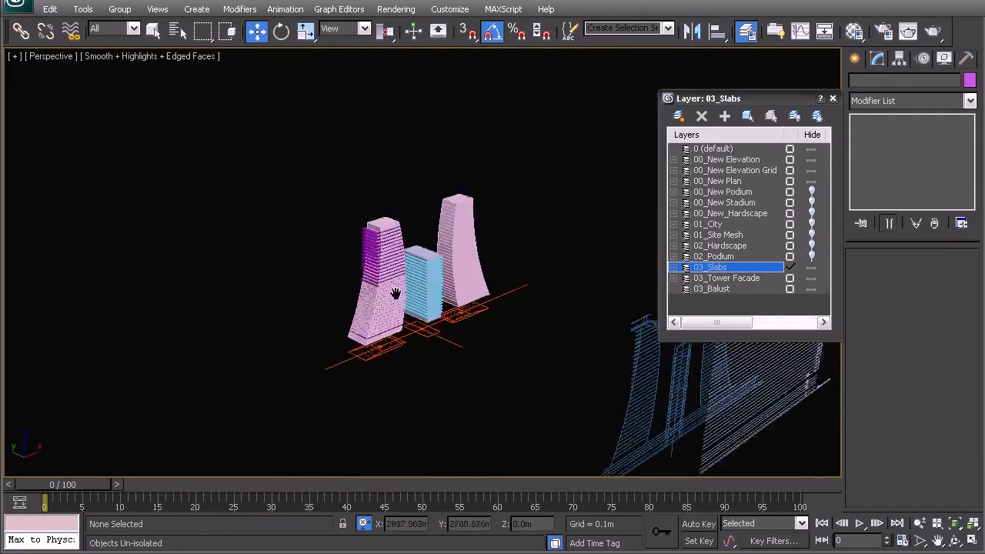
{"action": "middle_click_drag", "start_coordinate": [409, 310], "coordinate": [395, 279]}
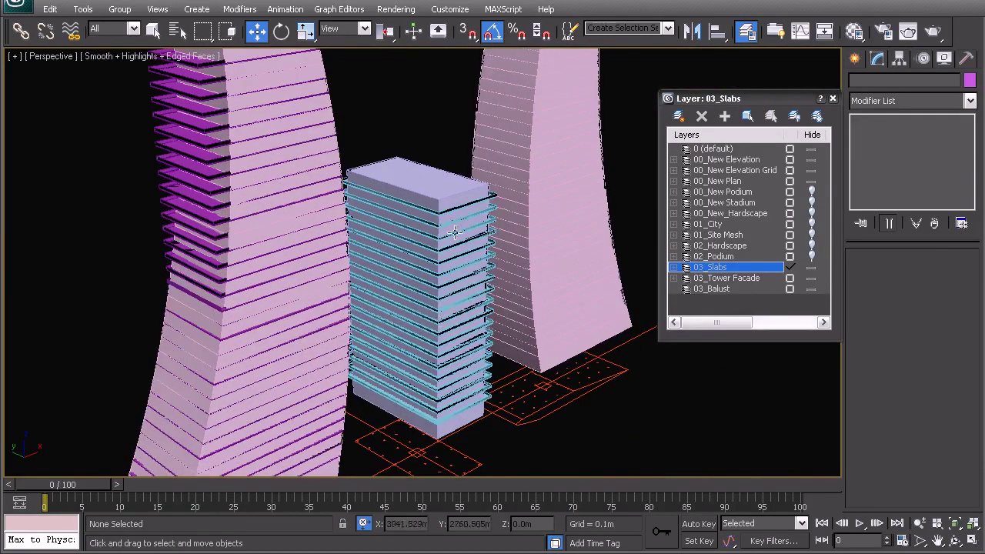
{"action": "scroll", "coordinate": [494, 316], "scroll_direction": "up", "scroll_amount": 3}
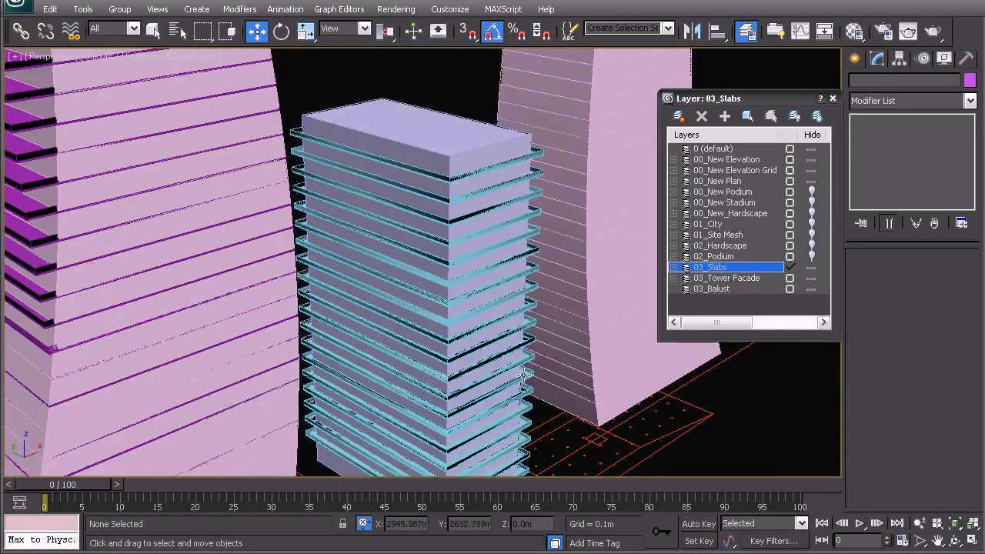
{"action": "middle_click_drag", "start_coordinate": [496, 201], "coordinate": [489, 242]}
{"action": "scroll", "coordinate": [461, 278], "scroll_direction": "down", "scroll_amount": 4}
{"action": "middle_click_drag", "start_coordinate": [496, 284], "coordinate": [473, 280], "text": "alt"}
{"action": "scroll", "coordinate": [473, 280], "scroll_direction": "down", "scroll_amount": 2}
{"action": "middle_click_drag", "start_coordinate": [376, 326], "coordinate": [449, 240]}
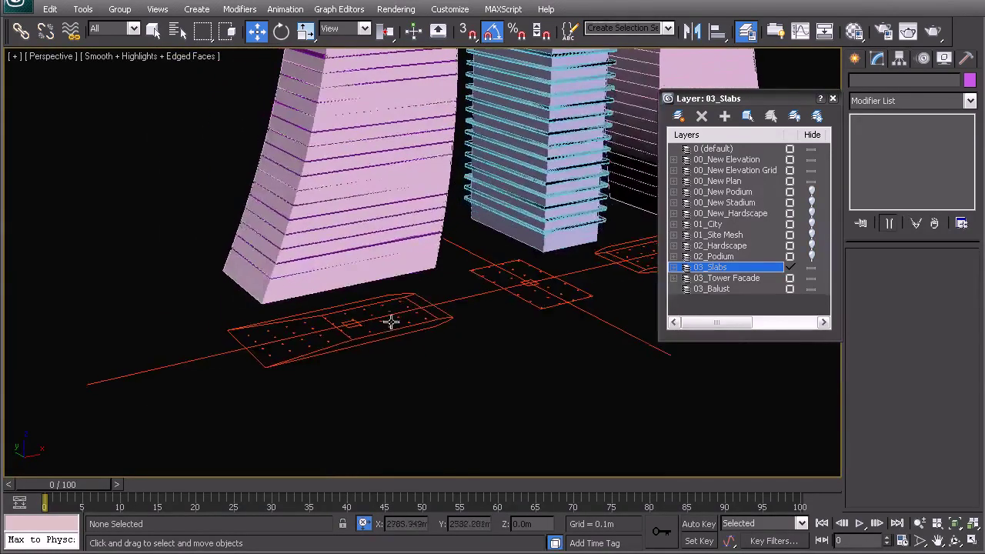
{"action": "middle_click_drag", "start_coordinate": [335, 352], "coordinate": [400, 333]}
{"action": "scroll", "coordinate": [400, 334], "scroll_direction": "up", "scroll_amount": 5}
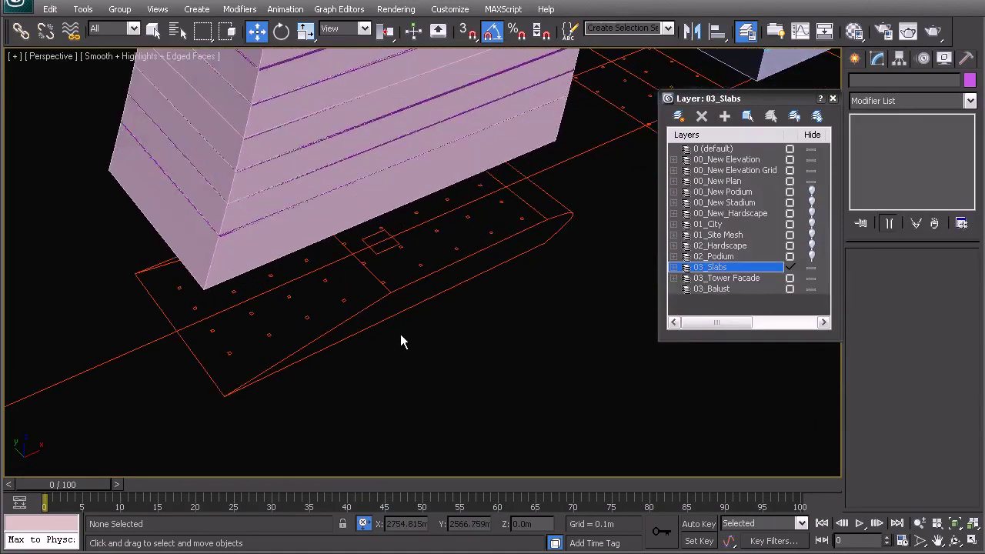
Switch to wireframe display and select the linked plan drawing beneath the towers.
{"action": "key", "text": "F3"}
{"action": "left_click", "coordinate": [266, 334]}
{"action": "scroll", "coordinate": [276, 352], "scroll_direction": "down", "scroll_amount": 1}
{"action": "middle_click_drag", "start_coordinate": [314, 348], "coordinate": [337, 317], "text": "alt"}
{"action": "scroll", "coordinate": [337, 317], "scroll_direction": "down", "scroll_amount": 4}
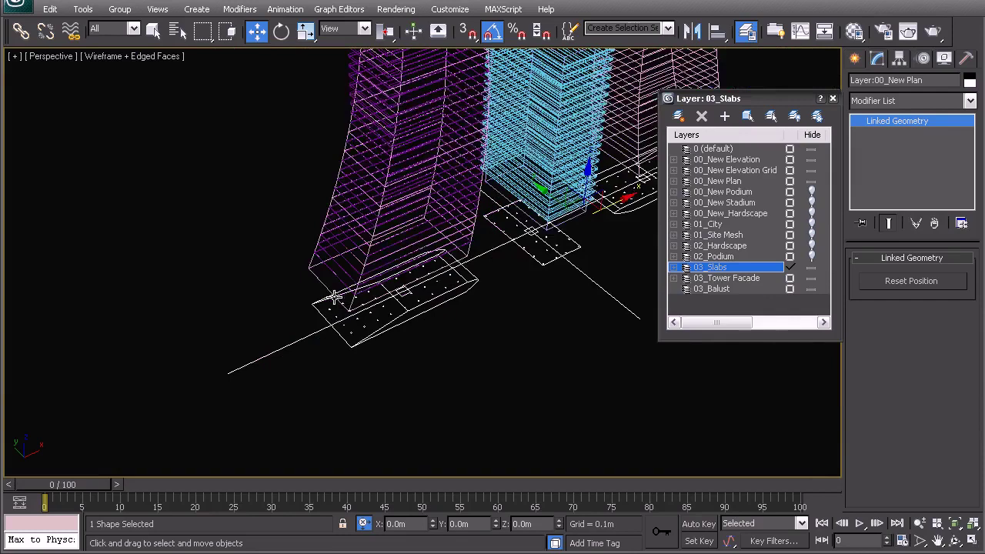
{"action": "scroll", "coordinate": [373, 251], "scroll_direction": "down", "scroll_amount": 4}
{"action": "middle_click_drag", "start_coordinate": [411, 192], "coordinate": [432, 262]}
{"action": "scroll", "coordinate": [401, 224], "scroll_direction": "up", "scroll_amount": 4}
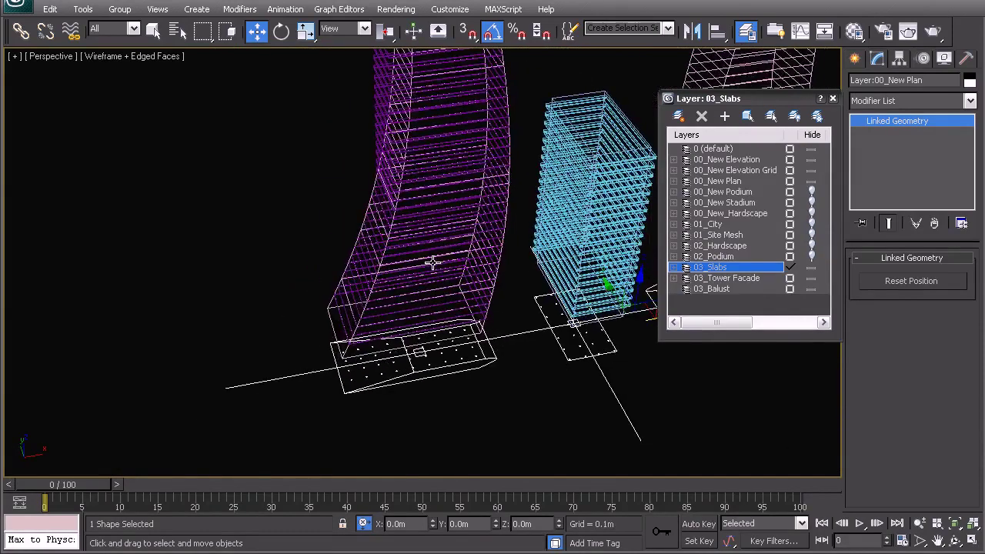
Switch to the top view, inspect the column grid of the curved purple-slab tower up close, and deselect the plan drawing.
{"action": "key", "text": "t"}
{"action": "key", "text": "z"}
{"action": "middle_click_drag", "start_coordinate": [250, 260], "coordinate": [453, 260]}
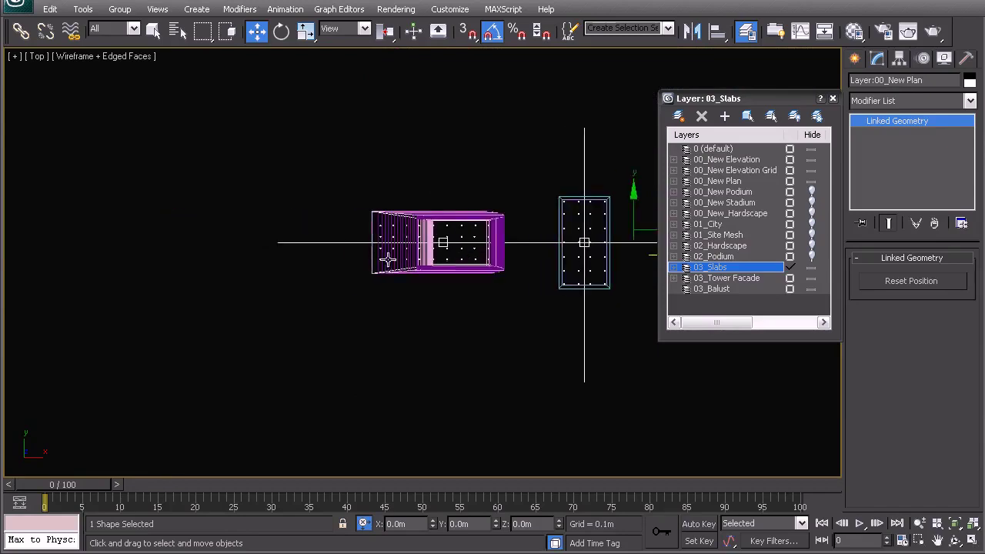
{"action": "scroll", "coordinate": [446, 260], "scroll_direction": "up", "scroll_amount": 5}
{"action": "scroll", "coordinate": [377, 273], "scroll_direction": "up", "scroll_amount": 2}
{"action": "middle_click_drag", "start_coordinate": [362, 274], "coordinate": [411, 271]}
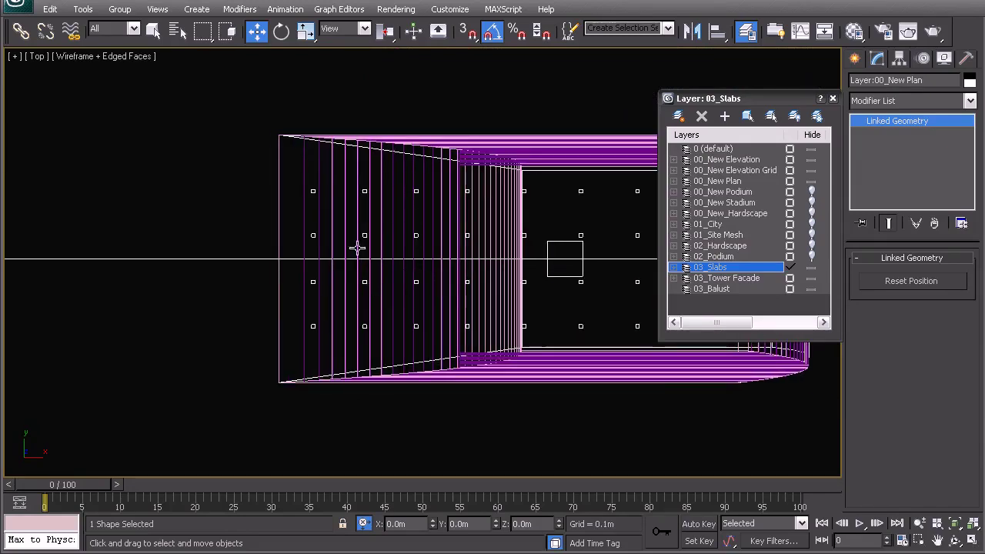
{"action": "middle_click_drag", "start_coordinate": [490, 287], "coordinate": [330, 300]}
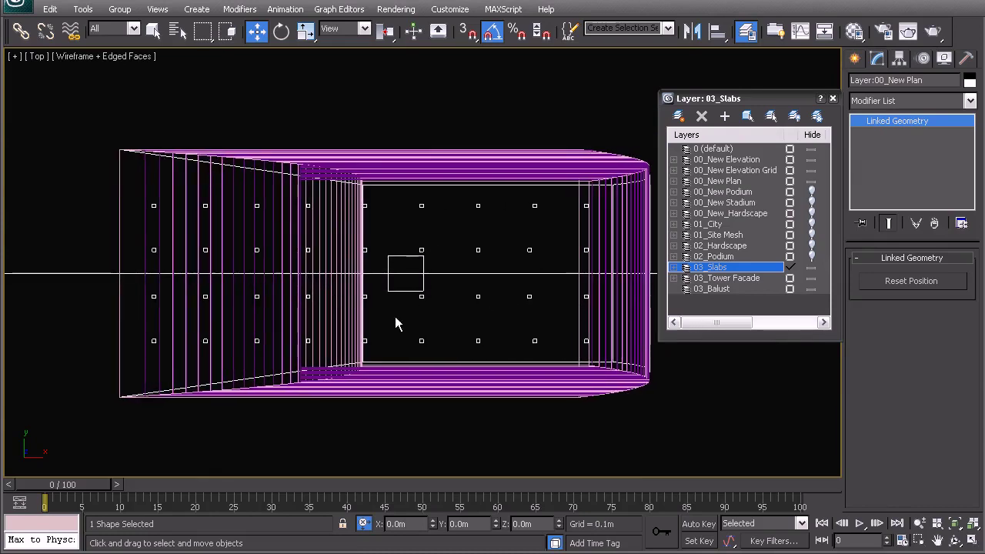
{"action": "middle_click_drag", "start_coordinate": [281, 329], "coordinate": [367, 309]}
{"action": "scroll", "coordinate": [285, 177], "scroll_direction": "up", "scroll_amount": 5}
{"action": "scroll", "coordinate": [308, 306], "scroll_direction": "up", "scroll_amount": 6}
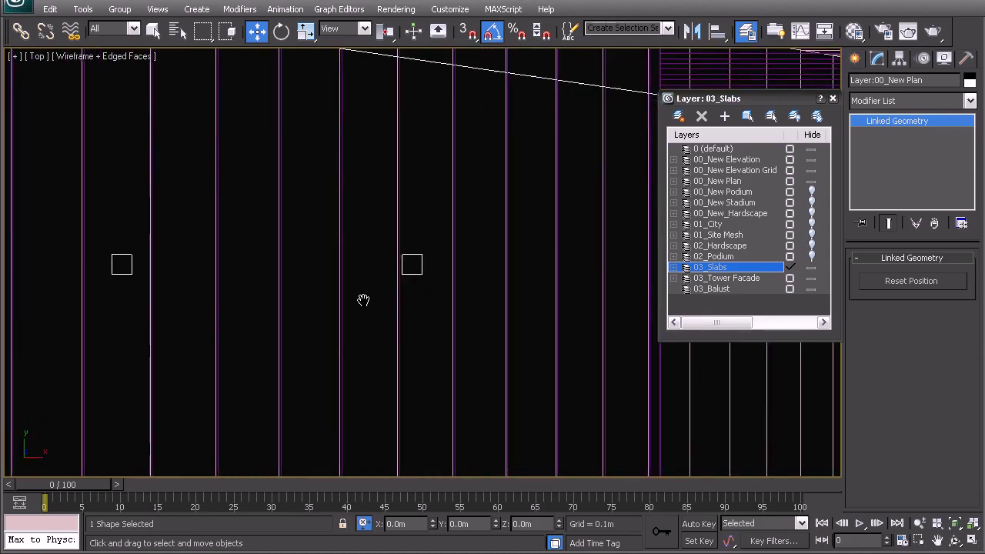
{"action": "left_click", "coordinate": [362, 300]}
Start the Rectangle spline tool and turn on 3D snapping.
{"action": "left_click", "coordinate": [854, 59]}
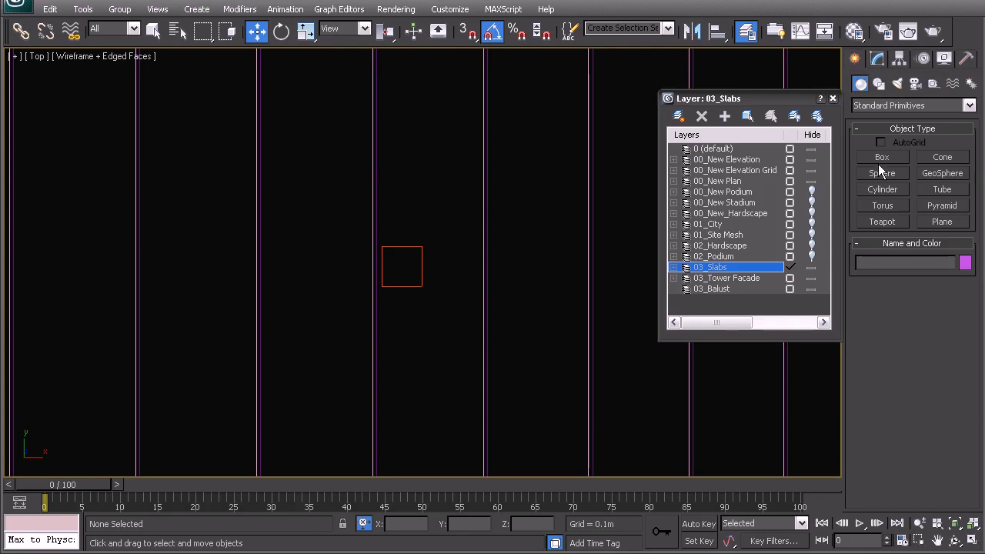
{"action": "left_click", "coordinate": [878, 83]}
{"action": "left_click", "coordinate": [943, 168]}
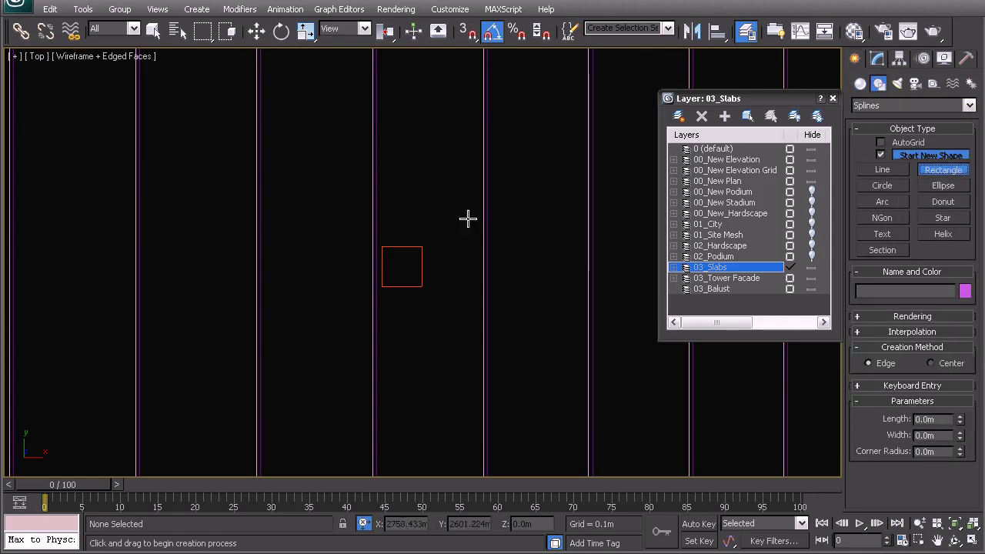
{"action": "key", "text": "s"}
Create a new layer named 03_Columns for the tower's columns.
{"action": "left_click", "coordinate": [678, 115]}
{"action": "left_click", "coordinate": [713, 300]}
{"action": "type", "text": "03_Colum"}
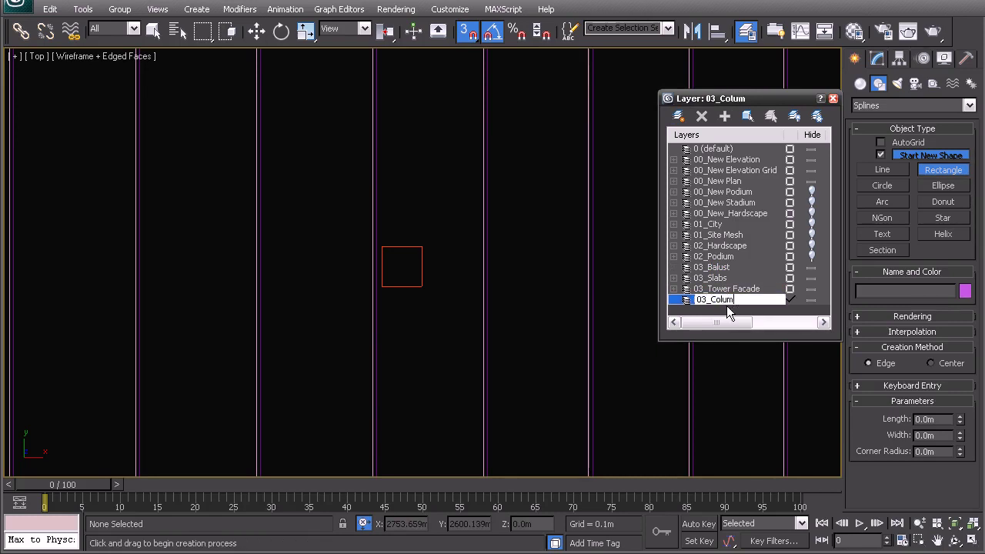
{"action": "type", "text": "ns"}
{"action": "key", "text": "Return"}
{"action": "left_click", "coordinate": [741, 278]}
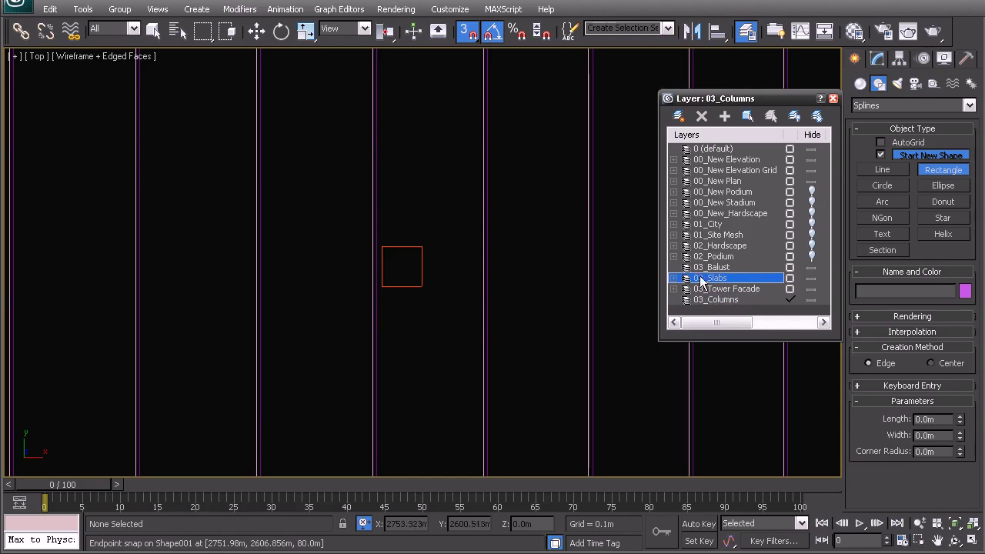
{"action": "left_click", "coordinate": [766, 300]}
Close the layer manager and trace a 0.5 m by 0.5 m rectangle over a column square, snapping to its corners.
{"action": "left_click", "coordinate": [832, 98]}
{"action": "middle_click_drag", "start_coordinate": [769, 221], "coordinate": [807, 198]}
{"action": "left_click_drag", "start_coordinate": [436, 229], "coordinate": [451, 260]}
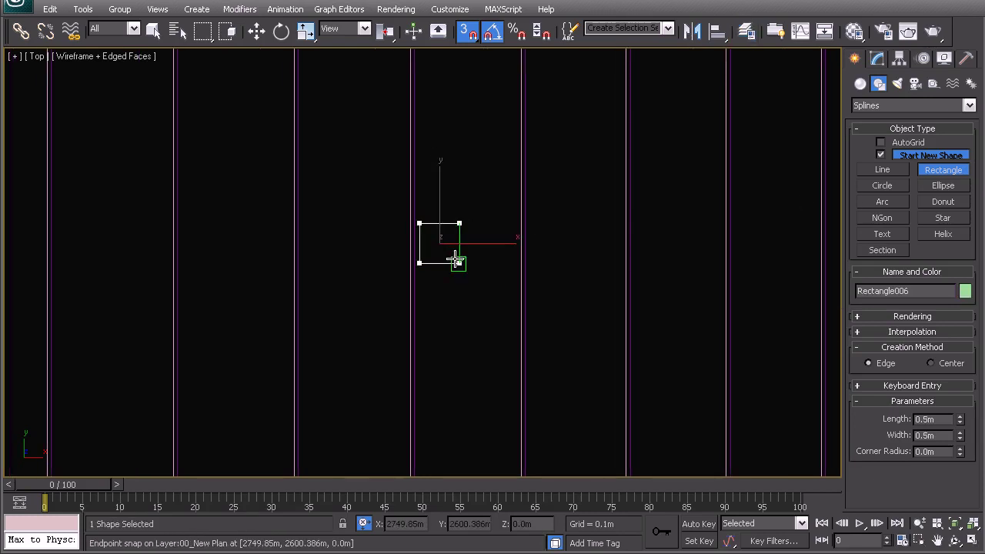
Clone the column rectangle as a single instance, snapped onto the next column square down the same grid line.
{"action": "middle_click_drag", "start_coordinate": [488, 318], "coordinate": [472, 229]}
{"action": "scroll", "coordinate": [439, 204], "scroll_direction": "down", "scroll_amount": 4}
{"action": "key", "text": "w"}
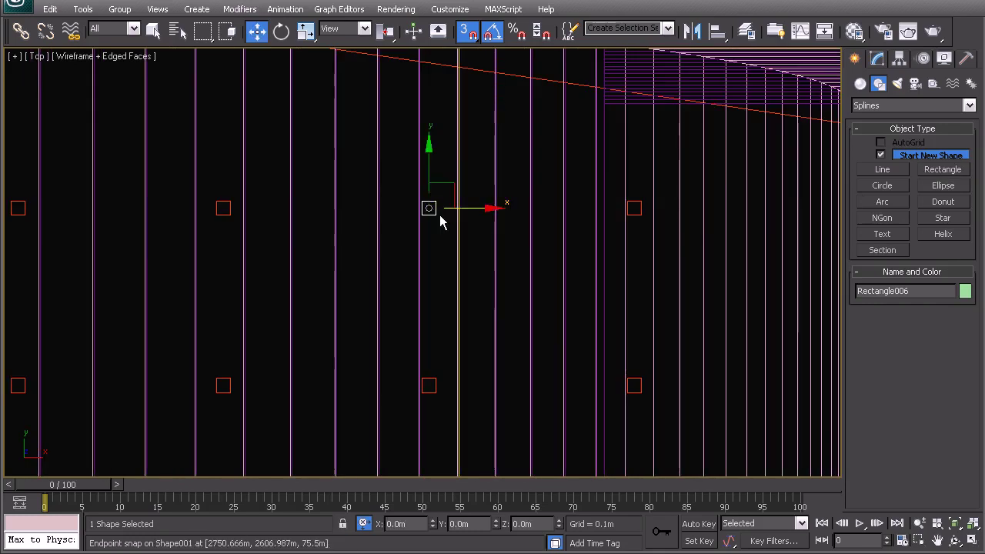
{"action": "middle_click_drag", "start_coordinate": [430, 235], "coordinate": [439, 202]}
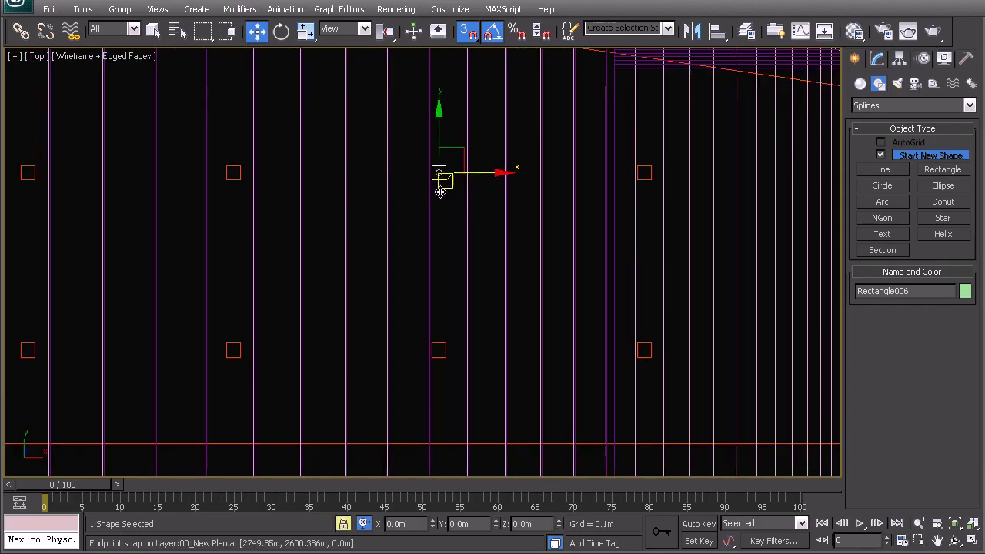
{"action": "left_click_drag", "start_coordinate": [441, 186], "coordinate": [444, 354], "text": "shift"}
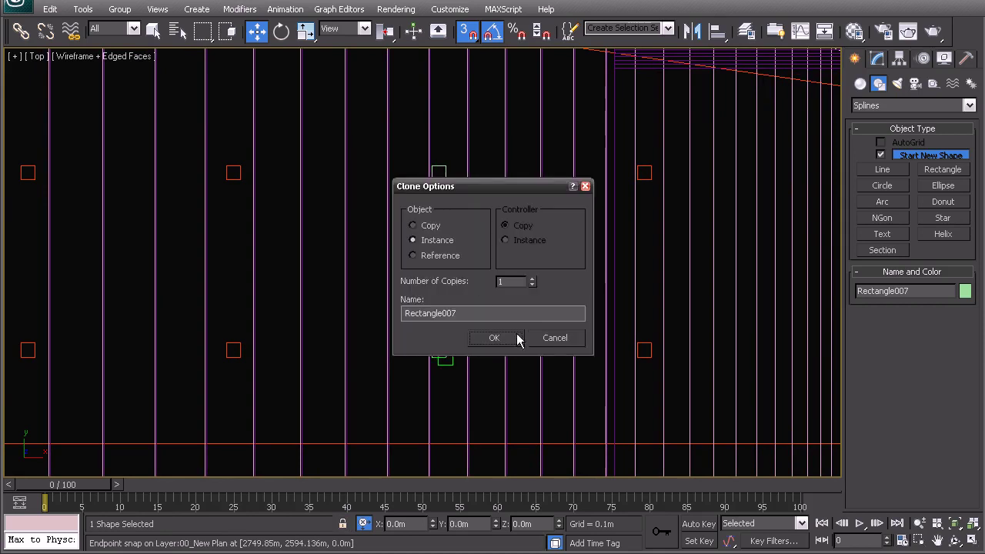
{"action": "left_click", "coordinate": [494, 337]}
Clone two more instances of the column rectangle, snapped onto the remaining two column squares of that grid line.
{"action": "middle_click_drag", "start_coordinate": [501, 345], "coordinate": [477, 122]}
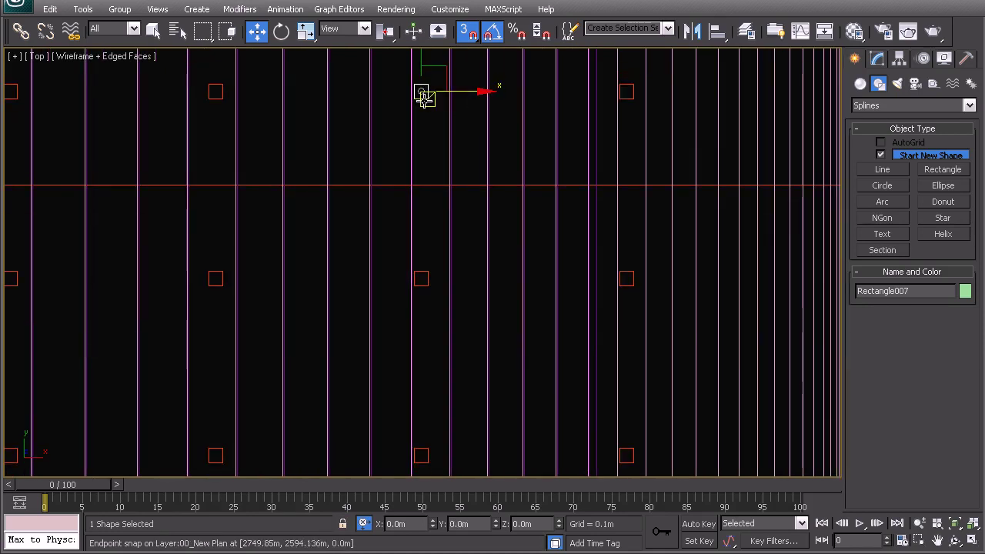
{"action": "key", "text": "space"}
{"action": "left_click_drag", "start_coordinate": [425, 97], "coordinate": [424, 277], "text": "shift"}
{"action": "left_click", "coordinate": [493, 337]}
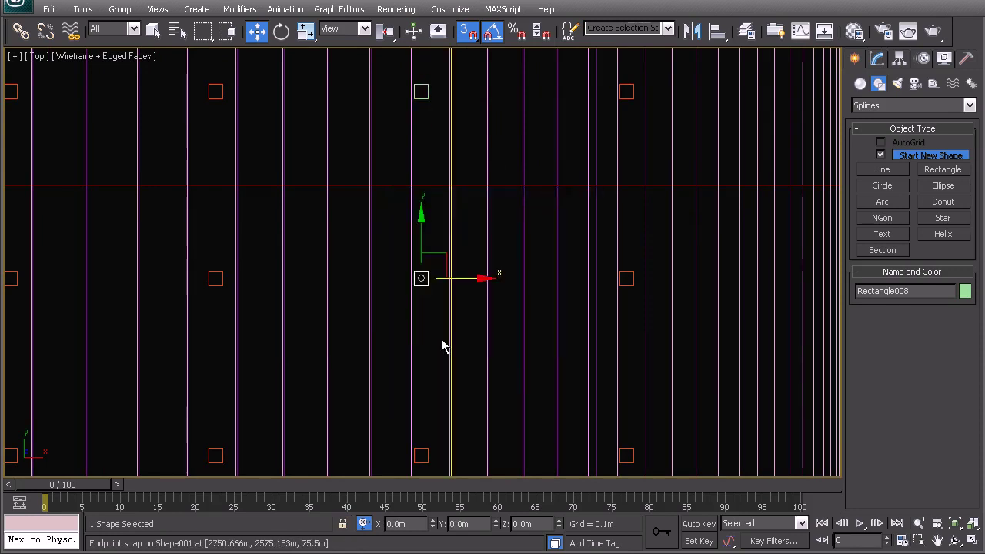
{"action": "middle_click_drag", "start_coordinate": [461, 341], "coordinate": [444, 176]}
{"action": "left_click_drag", "start_coordinate": [425, 121], "coordinate": [424, 292], "text": "shift"}
{"action": "left_click", "coordinate": [485, 338]}
Return to the perspective view and select the four column rectangles together, using window selection to exclude the plan drawing.
{"action": "middle_click_drag", "start_coordinate": [484, 347], "coordinate": [480, 172]}
{"action": "scroll", "coordinate": [487, 293], "scroll_direction": "down", "scroll_amount": 2}
{"action": "middle_click_drag", "start_coordinate": [515, 136], "coordinate": [521, 318]}
{"action": "scroll", "coordinate": [448, 360], "scroll_direction": "down", "scroll_amount": 1}
{"action": "key", "text": "p"}
{"action": "key", "text": "z"}
{"action": "scroll", "coordinate": [484, 319], "scroll_direction": "down", "scroll_amount": 8}
{"action": "scroll", "coordinate": [484, 311], "scroll_direction": "down", "scroll_amount": 5}
{"action": "scroll", "coordinate": [531, 184], "scroll_direction": "up", "scroll_amount": 4}
{"action": "scroll", "coordinate": [521, 308], "scroll_direction": "down", "scroll_amount": 2}
{"action": "middle_click_drag", "start_coordinate": [521, 173], "coordinate": [521, 255]}
{"action": "scroll", "coordinate": [531, 266], "scroll_direction": "down", "scroll_amount": 4}
{"action": "middle_click_drag", "start_coordinate": [493, 393], "coordinate": [423, 354], "text": "alt"}
{"action": "middle_click_drag", "start_coordinate": [423, 354], "coordinate": [424, 273]}
{"action": "left_click", "coordinate": [389, 391]}
{"action": "left_click", "coordinate": [227, 33]}
{"action": "left_click_drag", "start_coordinate": [444, 317], "coordinate": [360, 261]}
Look up the Floor 01 level height on the elevation grid.
{"action": "middle_click_drag", "start_coordinate": [483, 278], "coordinate": [357, 312]}
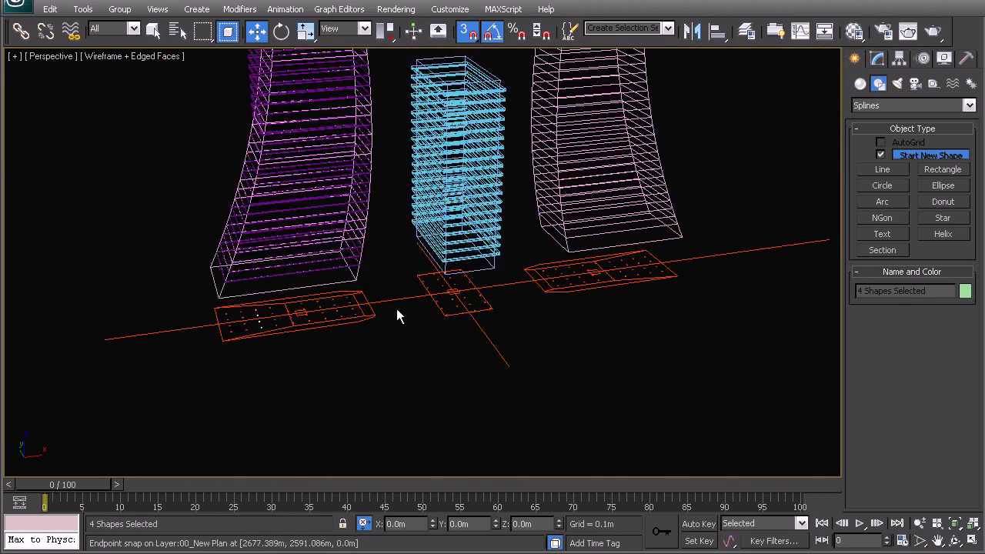
{"action": "scroll", "coordinate": [357, 312], "scroll_direction": "down", "scroll_amount": 4}
{"action": "mouse_move", "coordinate": [621, 303]}
{"action": "middle_mouse_down"}
{"action": "mouse_move", "coordinate": [499, 215]}
{"action": "mouse_move", "coordinate": [408, 184]}
{"action": "middle_mouse_up"}
{"action": "scroll", "coordinate": [673, 263], "scroll_direction": "up", "scroll_amount": 5}
{"action": "middle_click_drag", "start_coordinate": [688, 277], "coordinate": [551, 290]}
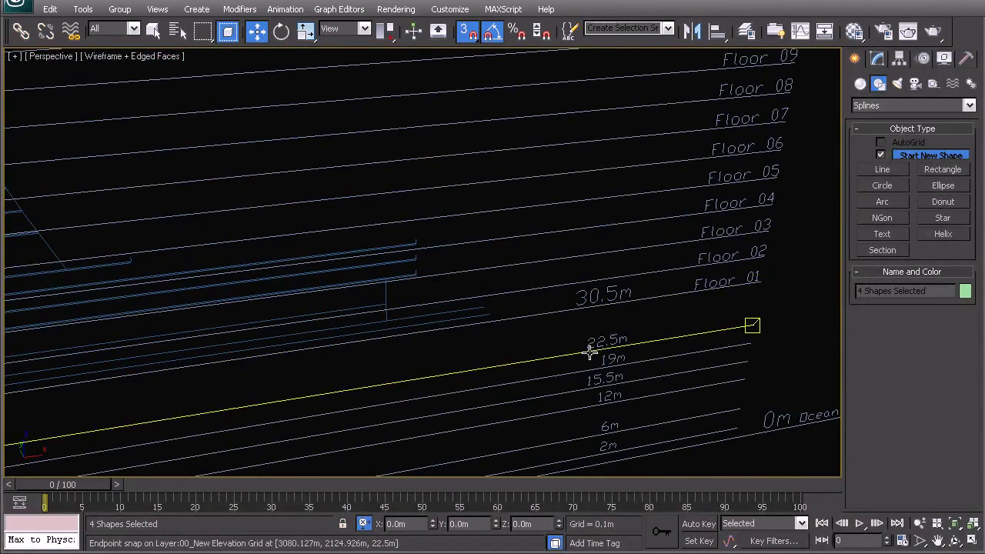
{"action": "middle_click_drag", "start_coordinate": [594, 376], "coordinate": [524, 357]}
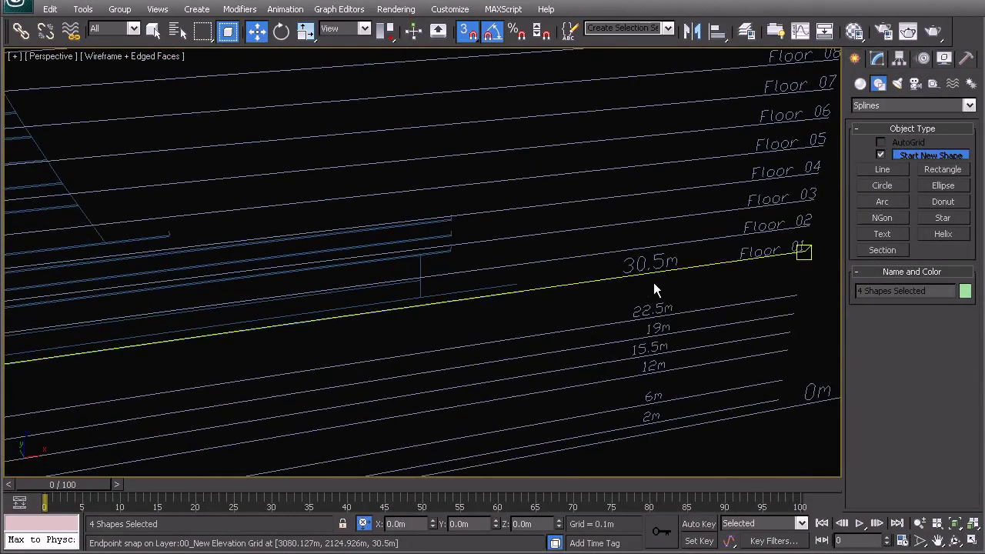
Raise the four selected column rectangles by 30.5 m to the Floor 01 level.
{"action": "scroll", "coordinate": [657, 288], "scroll_direction": "down", "scroll_amount": 5}
{"action": "middle_click_drag", "start_coordinate": [316, 208], "coordinate": [604, 346]}
{"action": "middle_click_drag", "start_coordinate": [246, 210], "coordinate": [396, 279]}
{"action": "scroll", "coordinate": [359, 308], "scroll_direction": "up", "scroll_amount": 6}
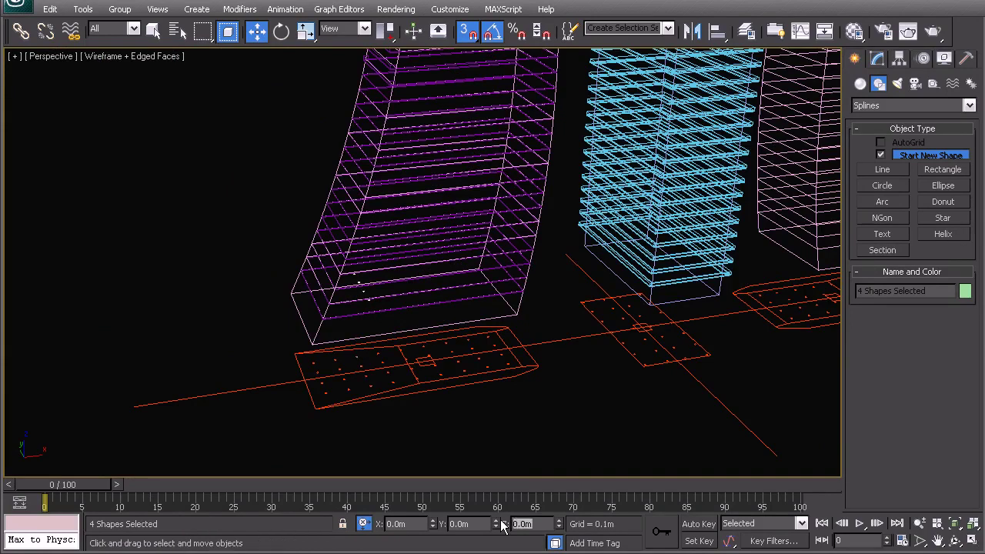
Check the elevation grid's level labels again and compare them with the raised column rectangles inside the tower.
{"action": "middle_click_drag", "start_coordinate": [493, 234], "coordinate": [494, 212], "text": "alt"}
{"action": "scroll", "coordinate": [575, 321], "scroll_direction": "down", "scroll_amount": 2}
{"action": "middle_click_drag", "start_coordinate": [578, 324], "coordinate": [352, 213]}
{"action": "scroll", "coordinate": [570, 265], "scroll_direction": "down", "scroll_amount": 4}
{"action": "middle_click_drag", "start_coordinate": [577, 265], "coordinate": [250, 192]}
{"action": "scroll", "coordinate": [576, 281], "scroll_direction": "up", "scroll_amount": 4}
{"action": "mouse_move", "coordinate": [581, 283]}
{"action": "middle_mouse_down"}
{"action": "mouse_move", "coordinate": [523, 283]}
{"action": "mouse_move", "coordinate": [614, 335]}
{"action": "middle_mouse_up"}
{"action": "scroll", "coordinate": [321, 250], "scroll_direction": "down", "scroll_amount": 3}
{"action": "middle_click_drag", "start_coordinate": [321, 250], "coordinate": [604, 336]}
{"action": "scroll", "coordinate": [456, 328], "scroll_direction": "up", "scroll_amount": 3}
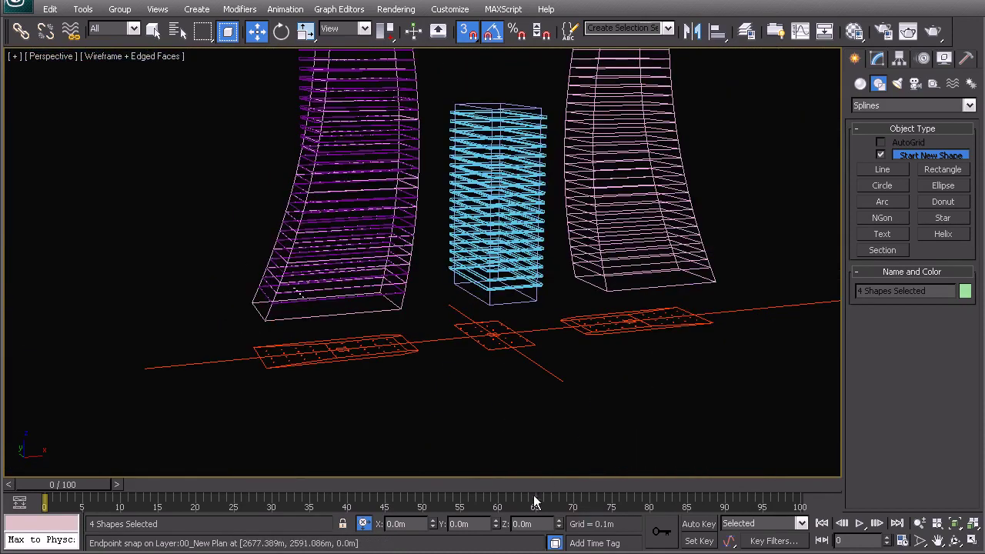
Lower the four selected column rectangles by 8 m so they sit nearer the tower's base.
{"action": "scroll", "coordinate": [358, 381], "scroll_direction": "up", "scroll_amount": 5}
{"action": "left_click", "coordinate": [363, 523]}
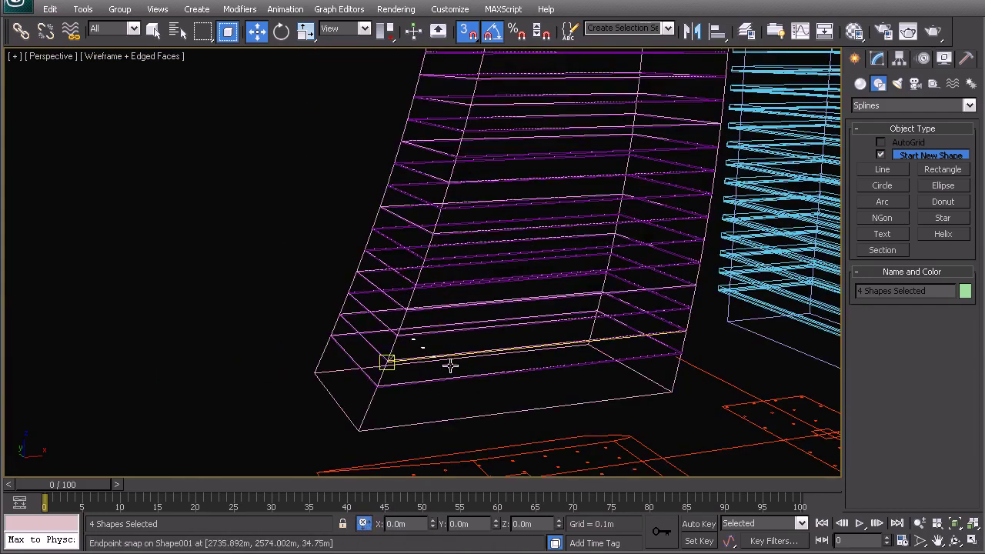
{"action": "scroll", "coordinate": [460, 423], "scroll_direction": "down", "scroll_amount": 2}
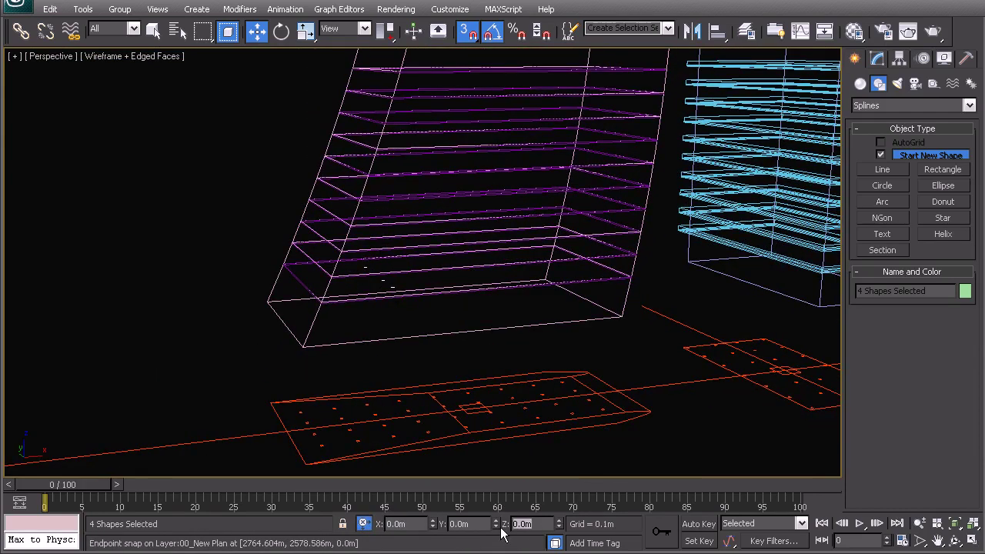
{"action": "type", "text": "-8"}
{"action": "key", "text": "Return"}
Apply an Extrude modifier to the four column rectangles with an amount of 150 m.
{"action": "left_click", "coordinate": [877, 60]}
{"action": "left_click", "coordinate": [888, 99]}
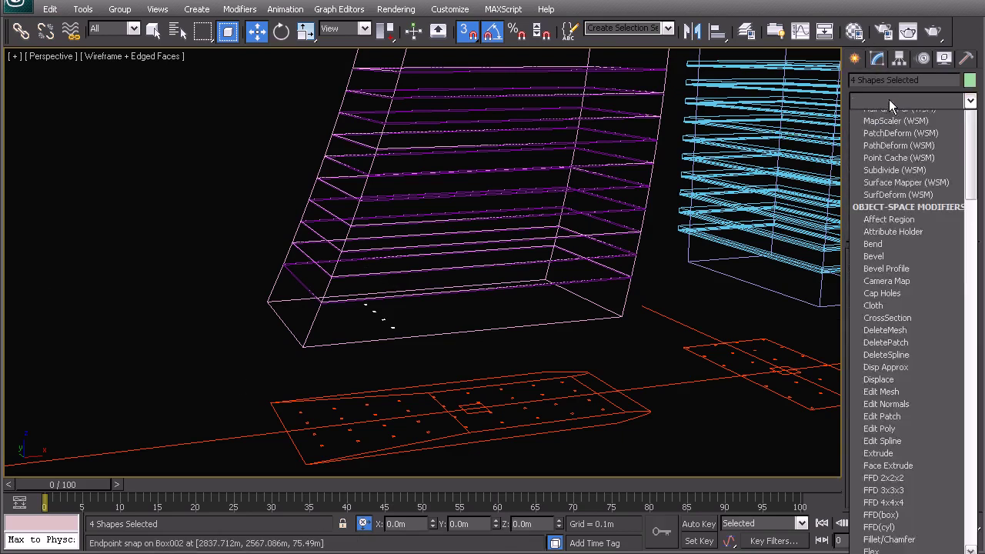
{"action": "type", "text": "ex"}
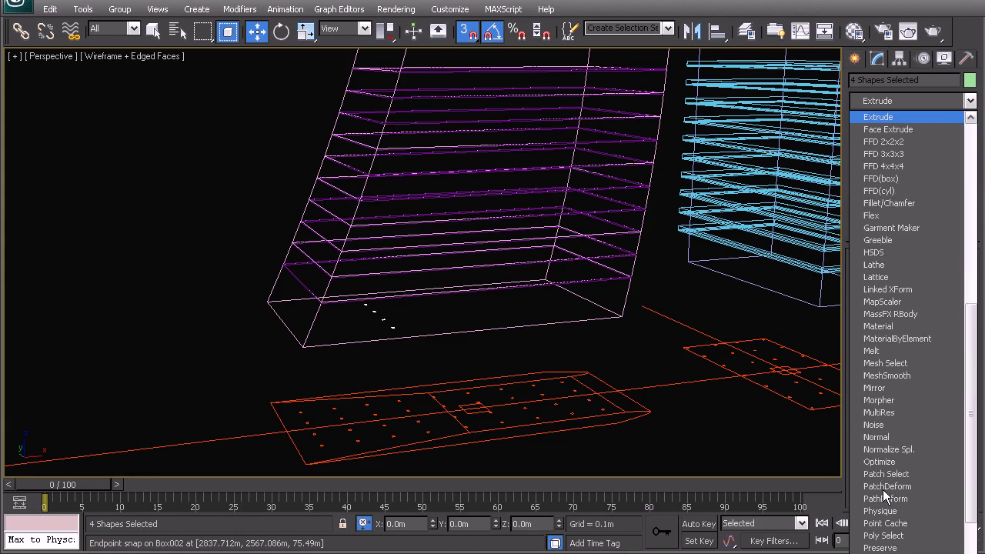
{"action": "key", "text": "Return"}
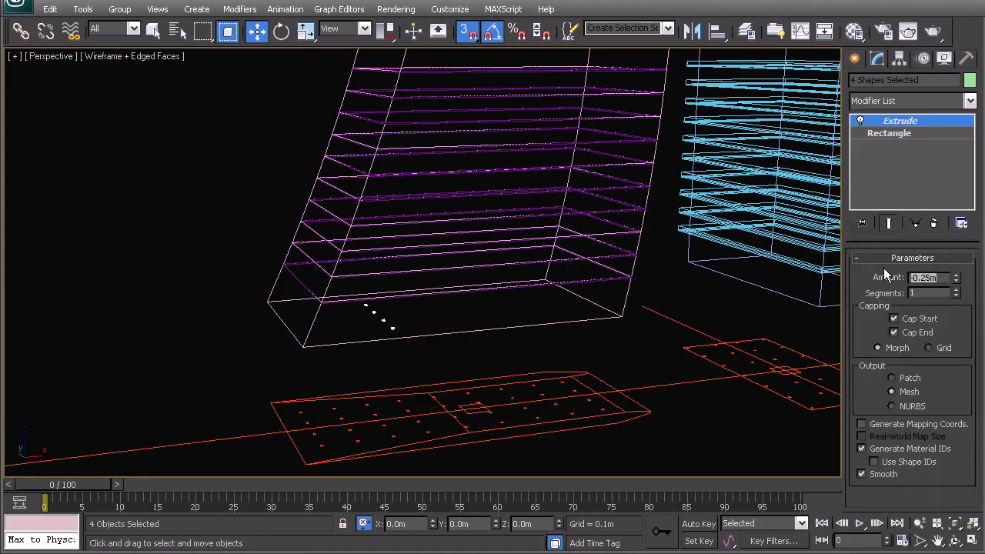
{"action": "type", "text": "150"}
{"action": "key", "text": "Return"}
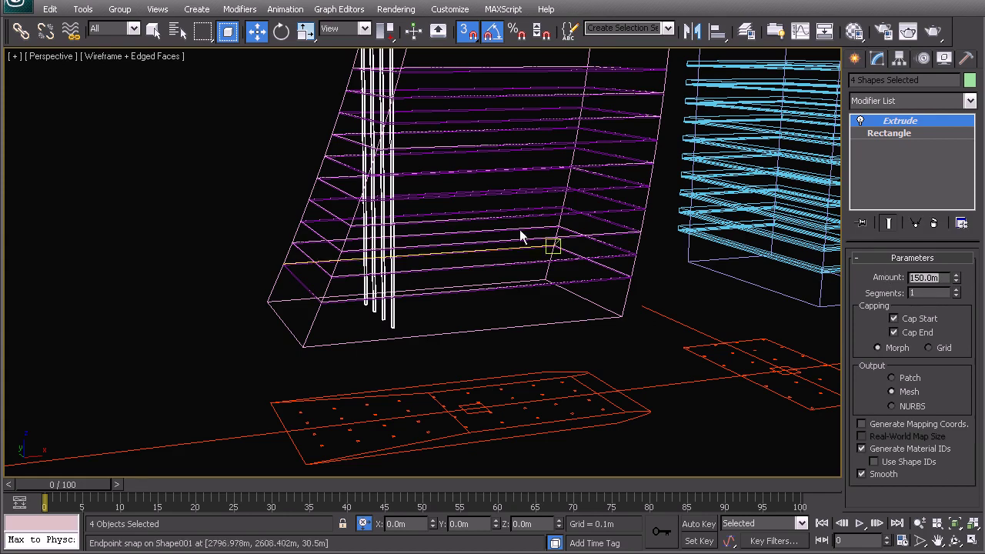
Lock the selection and move the four extruded columns over to the next row of plan column markers, snapping endpoint to endpoint.
{"action": "middle_click_drag", "start_coordinate": [456, 229], "coordinate": [435, 343]}
{"action": "scroll", "coordinate": [420, 320], "scroll_direction": "down", "scroll_amount": 5}
{"action": "middle_click_drag", "start_coordinate": [413, 308], "coordinate": [411, 266], "text": "alt"}
{"action": "middle_click_drag", "start_coordinate": [402, 188], "coordinate": [381, 352]}
{"action": "scroll", "coordinate": [414, 277], "scroll_direction": "up", "scroll_amount": 5}
{"action": "middle_click_drag", "start_coordinate": [332, 218], "coordinate": [459, 275], "text": "alt"}
{"action": "scroll", "coordinate": [459, 275], "scroll_direction": "up", "scroll_amount": 5}
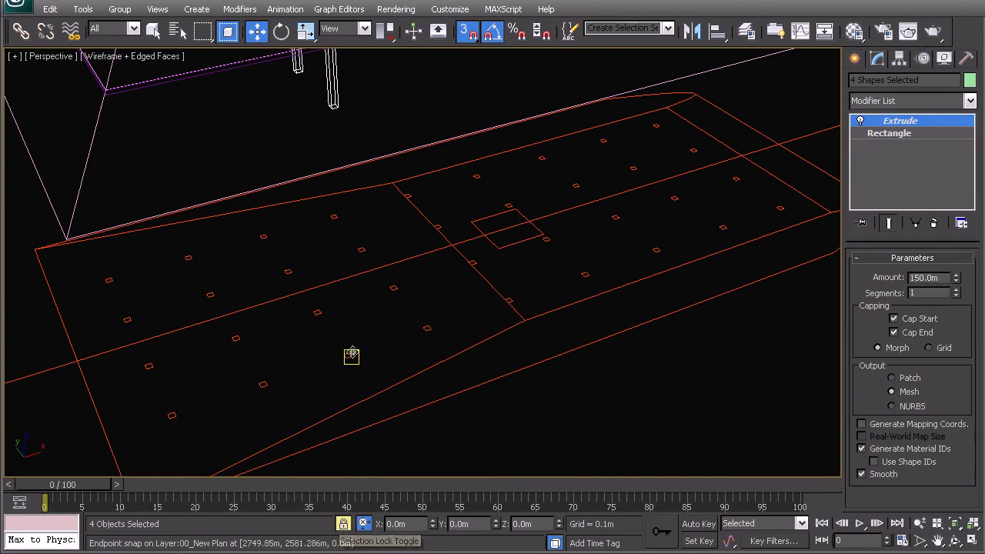
{"action": "left_click_drag", "start_coordinate": [344, 358], "coordinate": [424, 331]}
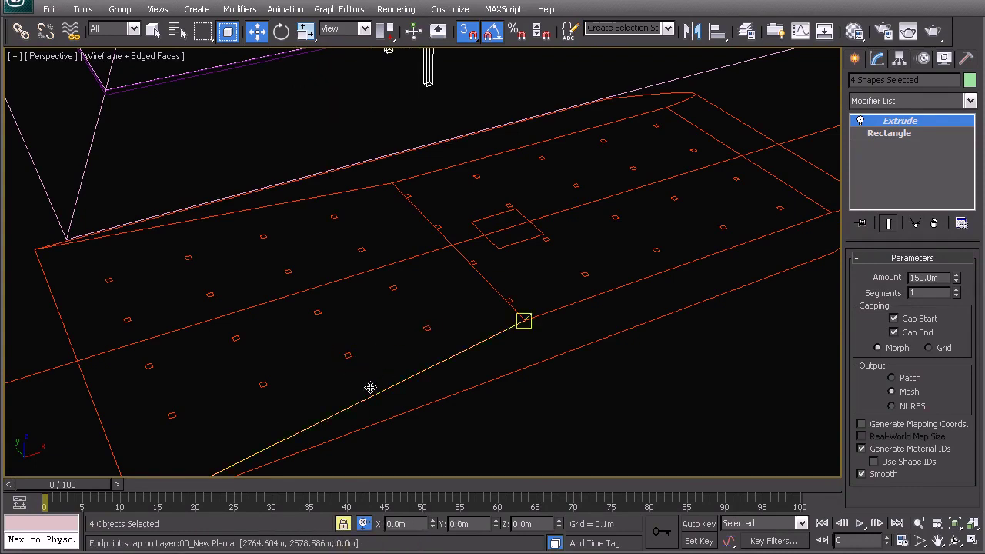
Switch to shaded display and examine how the moved columns run through the tower's slabs from base to top.
{"action": "middle_click_drag", "start_coordinate": [407, 272], "coordinate": [428, 355]}
{"action": "middle_click_drag", "start_coordinate": [375, 423], "coordinate": [360, 374]}
{"action": "scroll", "coordinate": [384, 297], "scroll_direction": "down", "scroll_amount": 3}
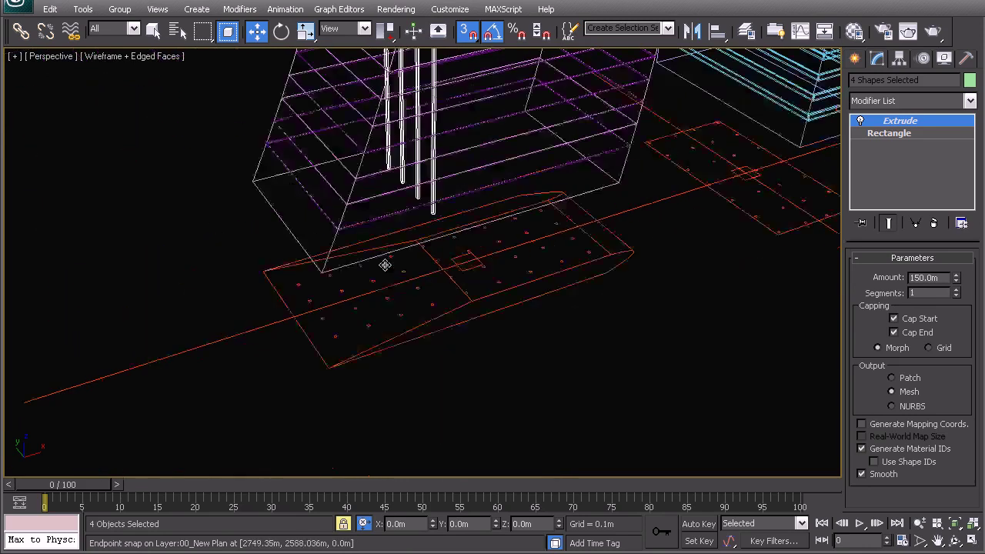
{"action": "scroll", "coordinate": [385, 298], "scroll_direction": "down", "scroll_amount": 3}
{"action": "middle_click_drag", "start_coordinate": [388, 207], "coordinate": [402, 385]}
{"action": "mouse_move", "coordinate": [481, 346]}
{"action": "middle_mouse_down", "text": "alt"}
{"action": "mouse_move", "coordinate": [470, 310]}
{"action": "mouse_move", "coordinate": [402, 222]}
{"action": "mouse_move", "coordinate": [413, 369]}
{"action": "middle_mouse_up", "text": "alt"}
{"action": "mouse_move", "coordinate": [343, 240]}
{"action": "middle_mouse_down", "text": "alt"}
{"action": "mouse_move", "coordinate": [358, 284]}
{"action": "mouse_move", "coordinate": [403, 285]}
{"action": "middle_mouse_up", "text": "alt"}
{"action": "scroll", "coordinate": [415, 289], "scroll_direction": "up", "scroll_amount": 3}
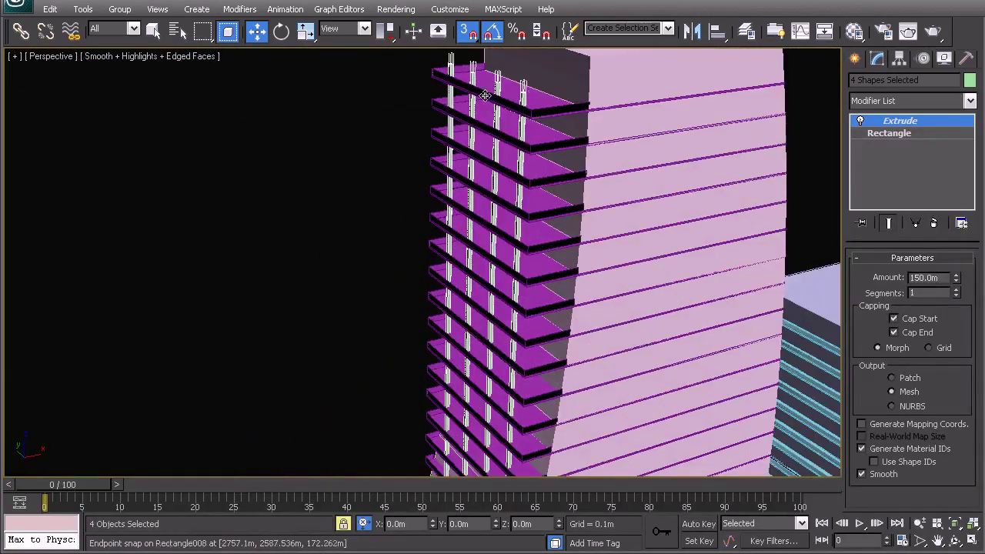
Unlock the selection, deselect the columns and save the scene.
{"action": "scroll", "coordinate": [531, 195], "scroll_direction": "down", "scroll_amount": 2}
{"action": "key", "text": "space"}
{"action": "left_click", "coordinate": [338, 255]}
{"action": "scroll", "coordinate": [480, 278], "scroll_direction": "down", "scroll_amount": 4}
{"action": "middle_click_drag", "start_coordinate": [485, 279], "coordinate": [387, 185]}
{"action": "key", "text": "ctrl+s"}
{"action": "middle_click_drag", "start_coordinate": [389, 305], "coordinate": [400, 310]}
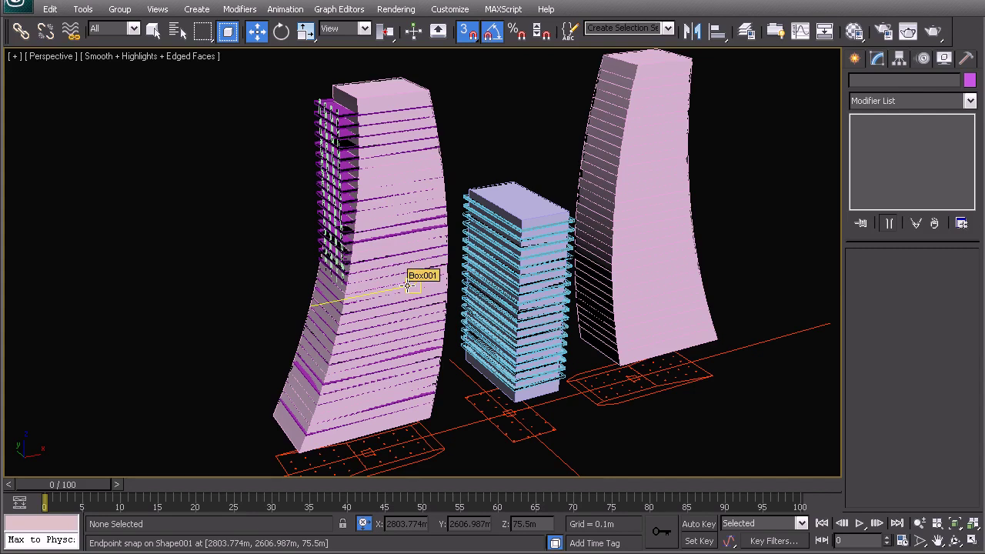
Review the three towers against the elevation drawing and plan grids from several angles.
{"action": "middle_click_drag", "start_coordinate": [534, 369], "coordinate": [296, 189]}
{"action": "scroll", "coordinate": [428, 253], "scroll_direction": "down", "scroll_amount": 2}
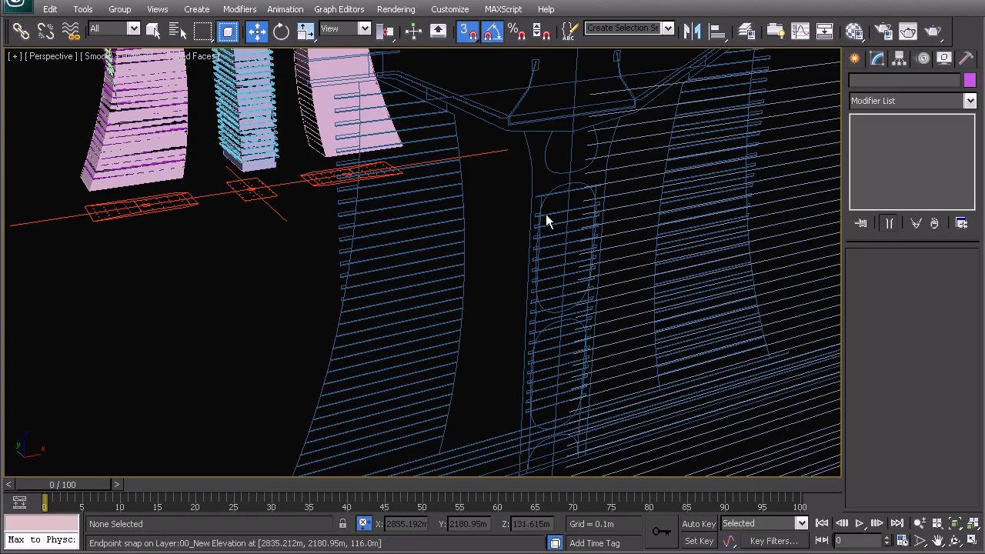
{"action": "scroll", "coordinate": [358, 273], "scroll_direction": "down", "scroll_amount": 8}
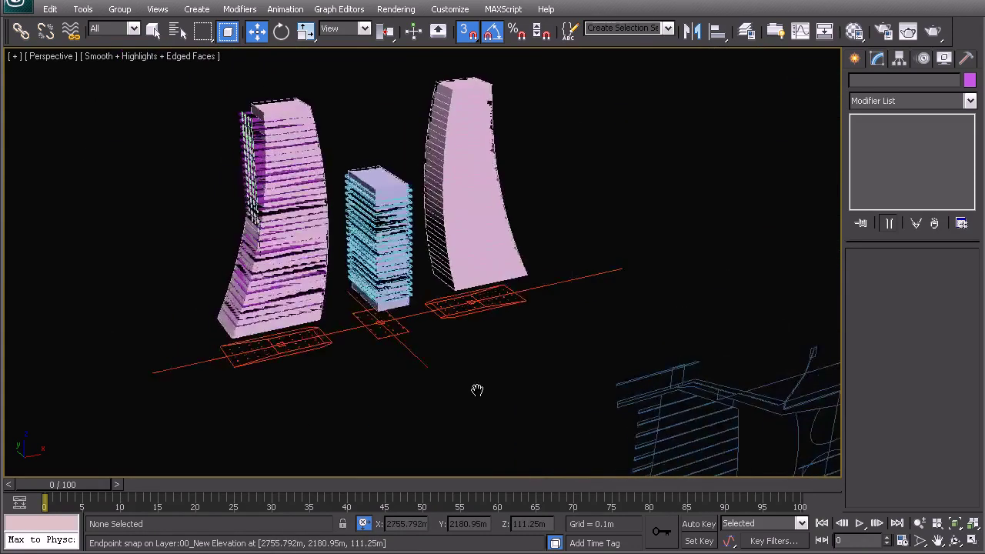
{"action": "middle_click_drag", "start_coordinate": [432, 289], "coordinate": [456, 290], "text": "alt"}
{"action": "scroll", "coordinate": [464, 297], "scroll_direction": "up", "scroll_amount": 4}
{"action": "middle_click_drag", "start_coordinate": [380, 266], "coordinate": [459, 340]}
{"action": "scroll", "coordinate": [343, 328], "scroll_direction": "up", "scroll_amount": 5}
{"action": "middle_click_drag", "start_coordinate": [343, 327], "coordinate": [382, 315]}
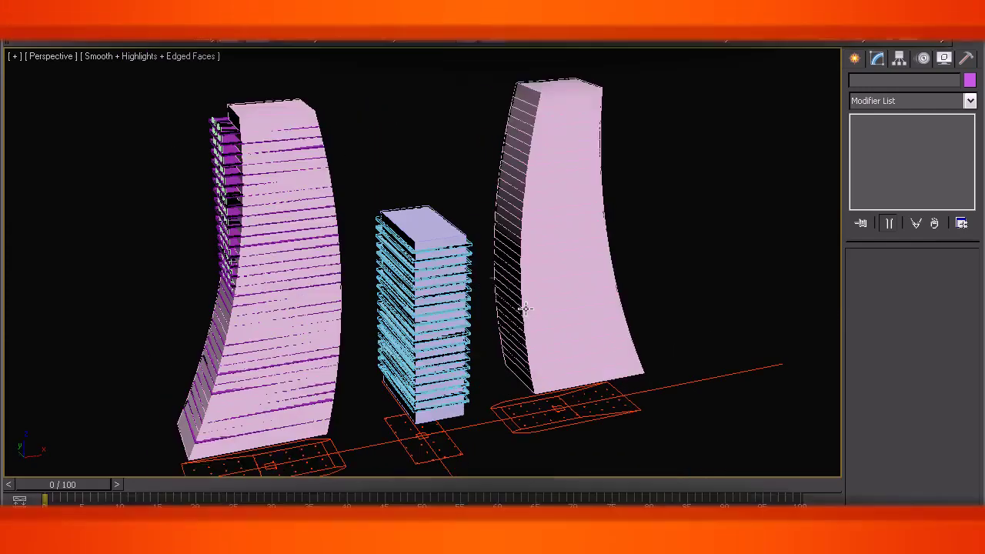
{"action": "middle_click_drag", "start_coordinate": [528, 314], "coordinate": [484, 306], "text": "alt"}
{"action": "middle_click_drag", "start_coordinate": [418, 290], "coordinate": [453, 286]}
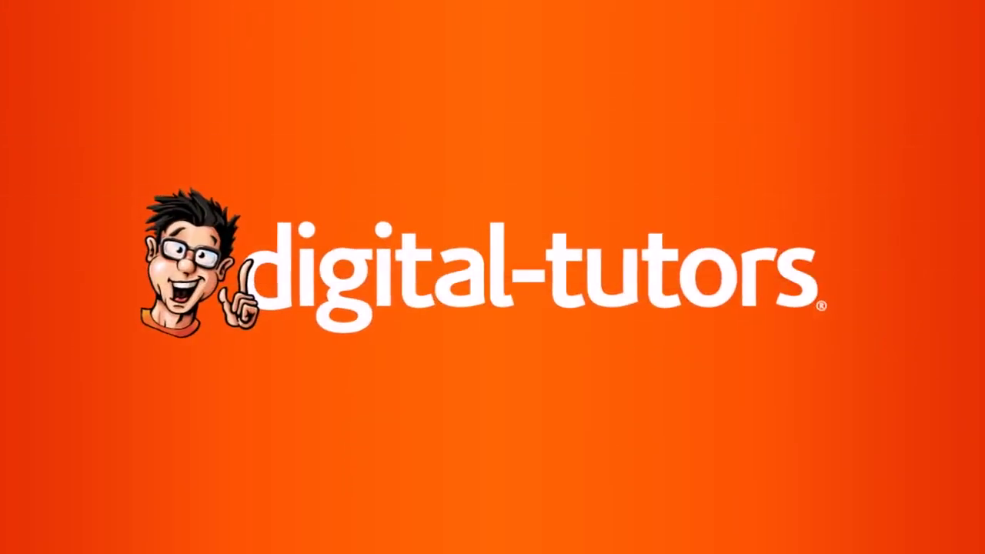